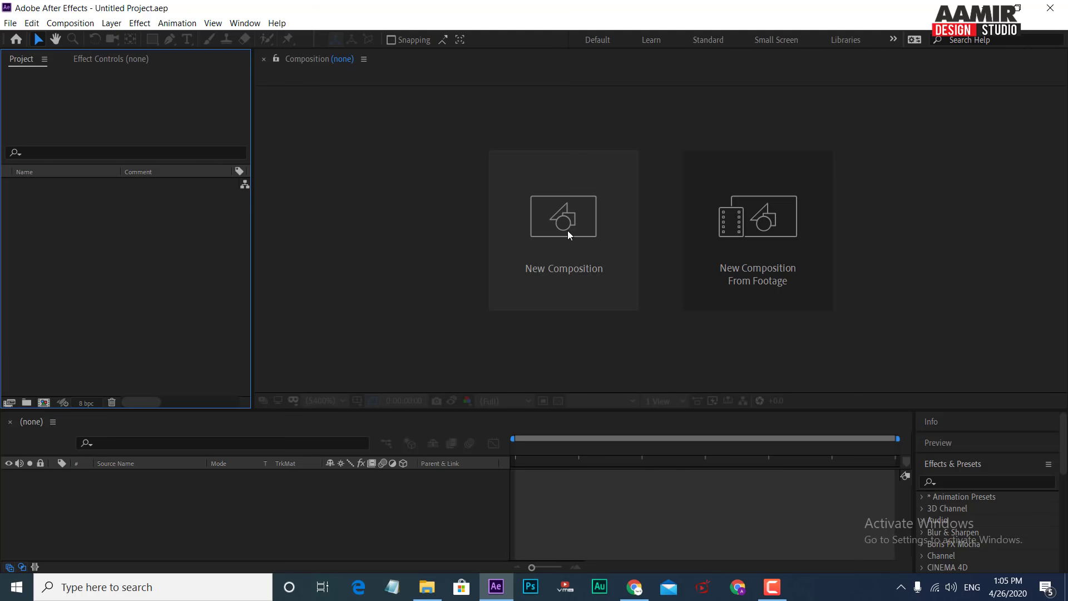
# Start a fresh new project after abandoning two composition setups
pyautogui.click(541, 253)
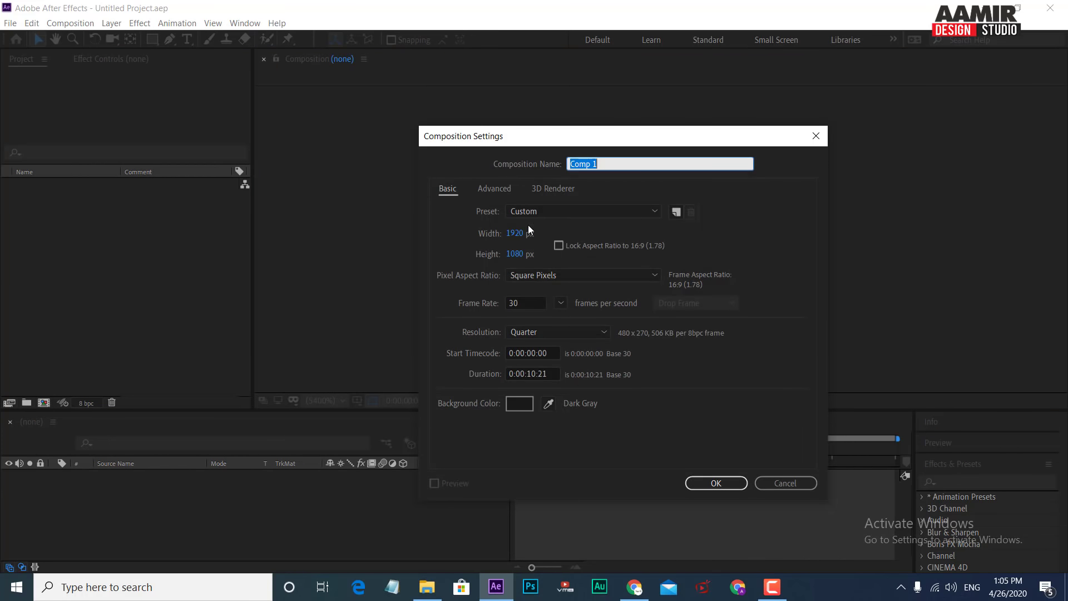
pyautogui.click(790, 482)
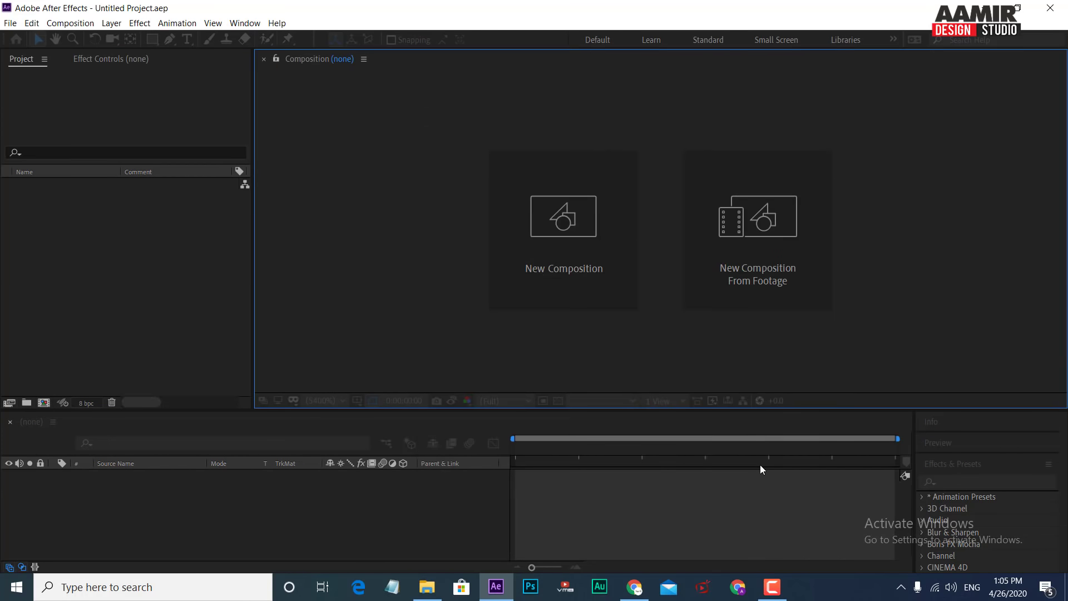
pyautogui.click(44, 402)
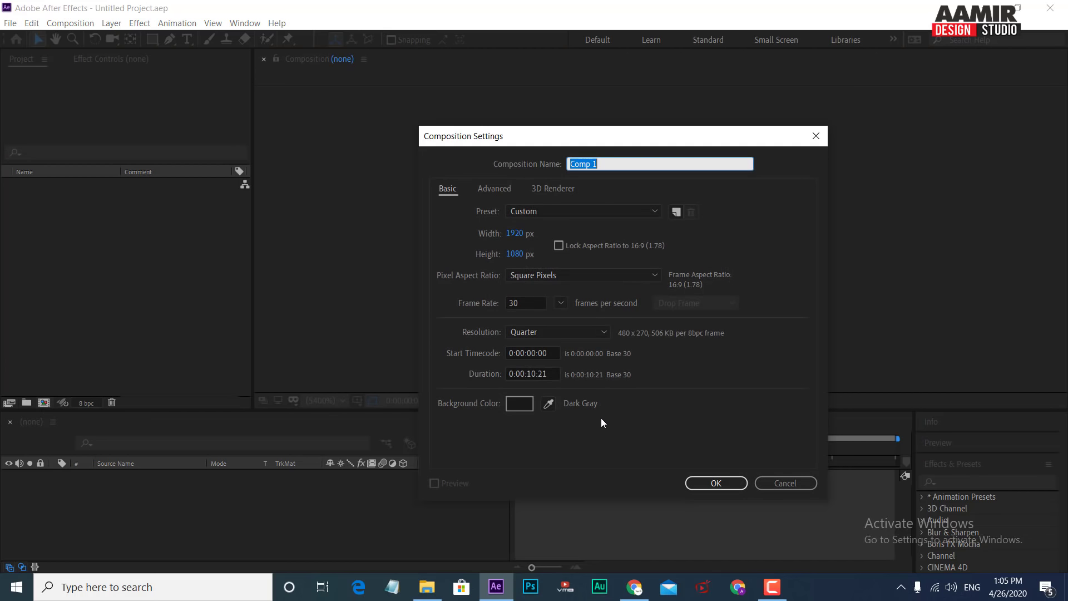
pyautogui.click(783, 483)
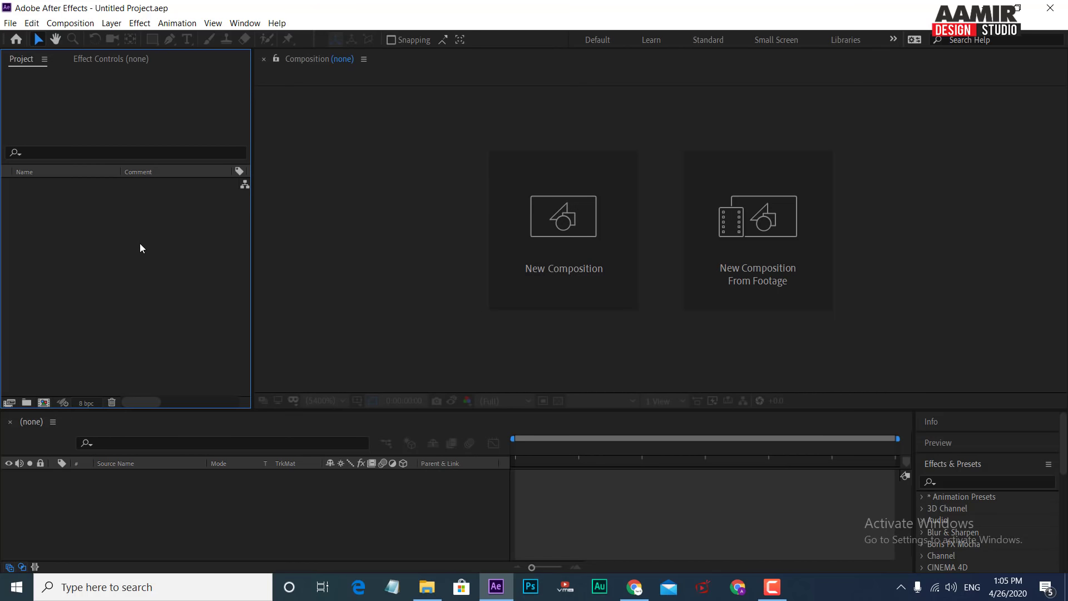
pyautogui.rightClick(51, 245)
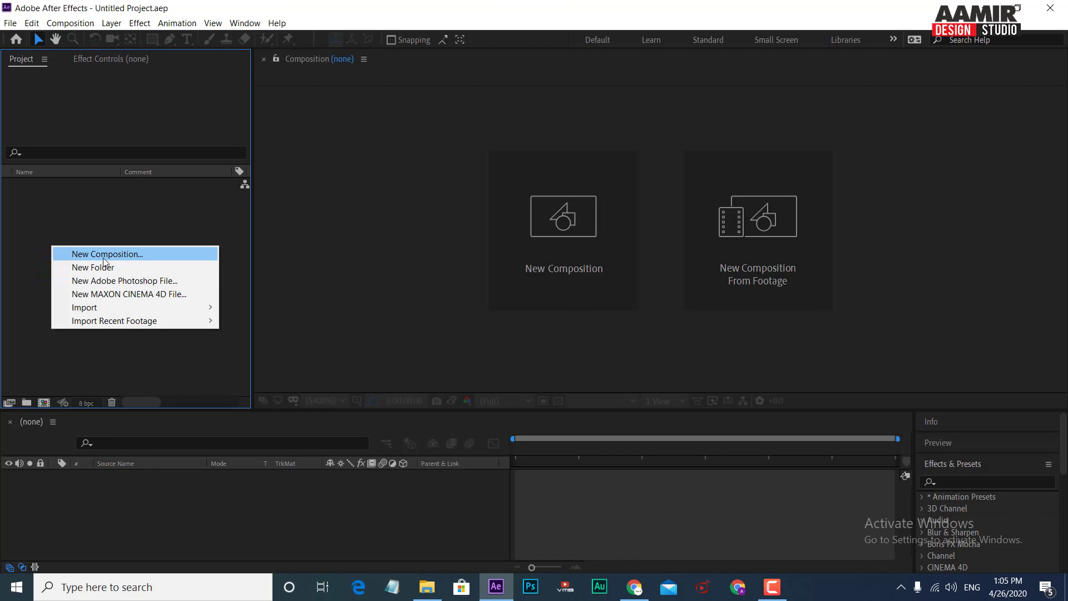
pyautogui.click(155, 219)
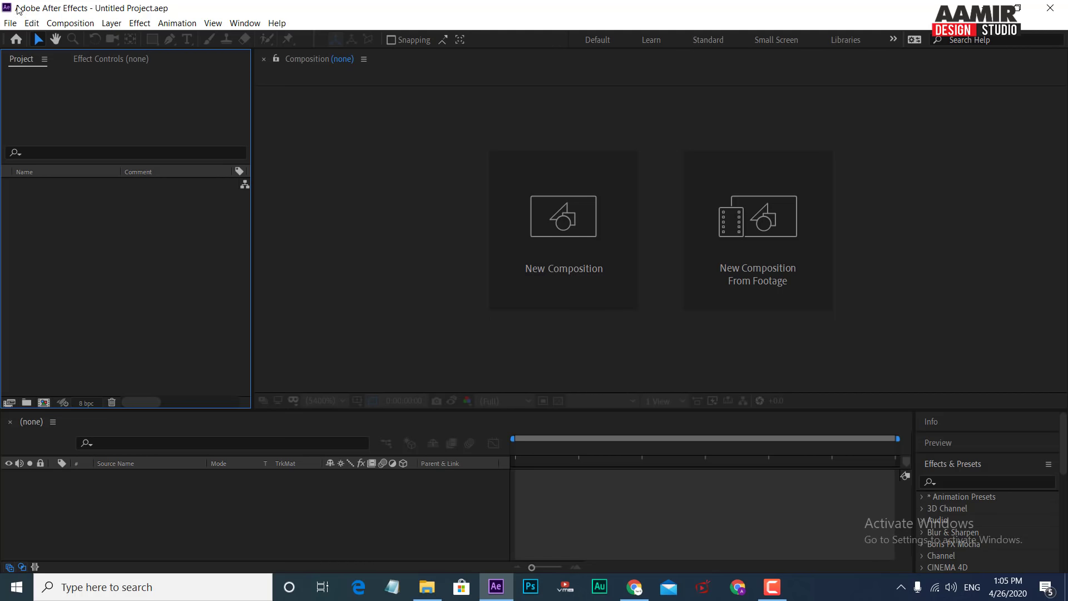
pyautogui.click(10, 23)
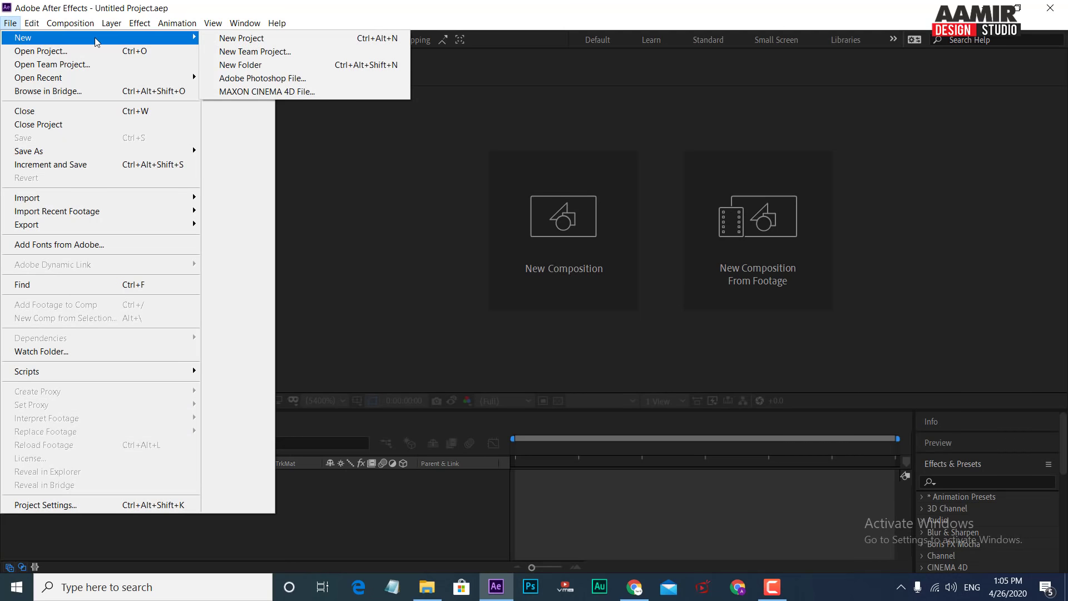
pyautogui.moveTo(183, 25)
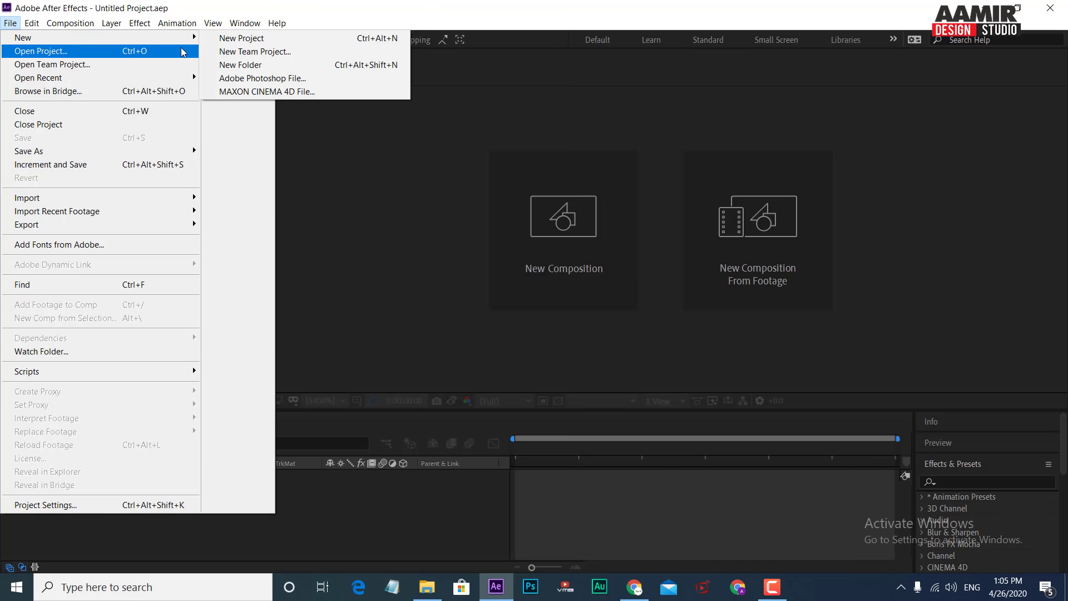
pyautogui.click(221, 39)
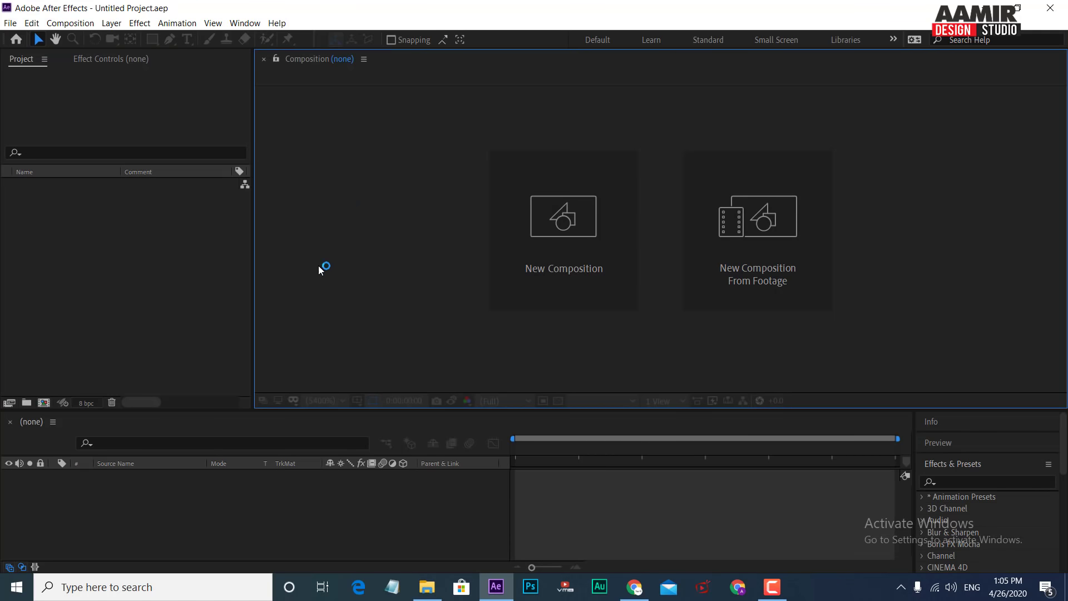
# Create the Custom 1920×1080, 30 fps 'Basic Animation' composition with a pale red background
pyautogui.click(594, 265)
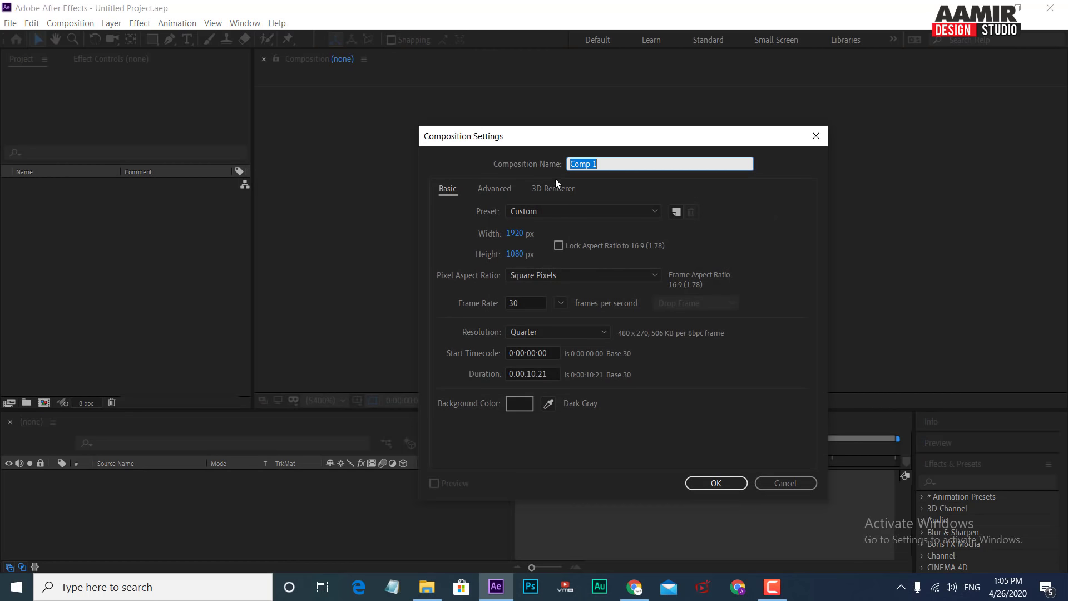
pyautogui.moveTo(554, 142); pyautogui.dragTo(394, 121)
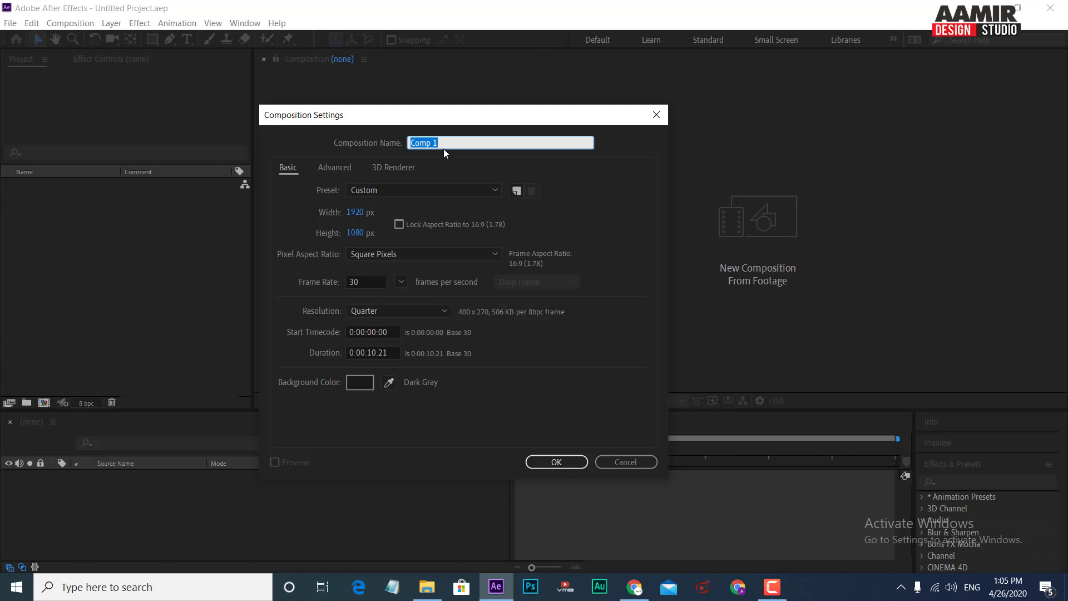
pyautogui.write('Basic Animation')
pyautogui.click(436, 192)
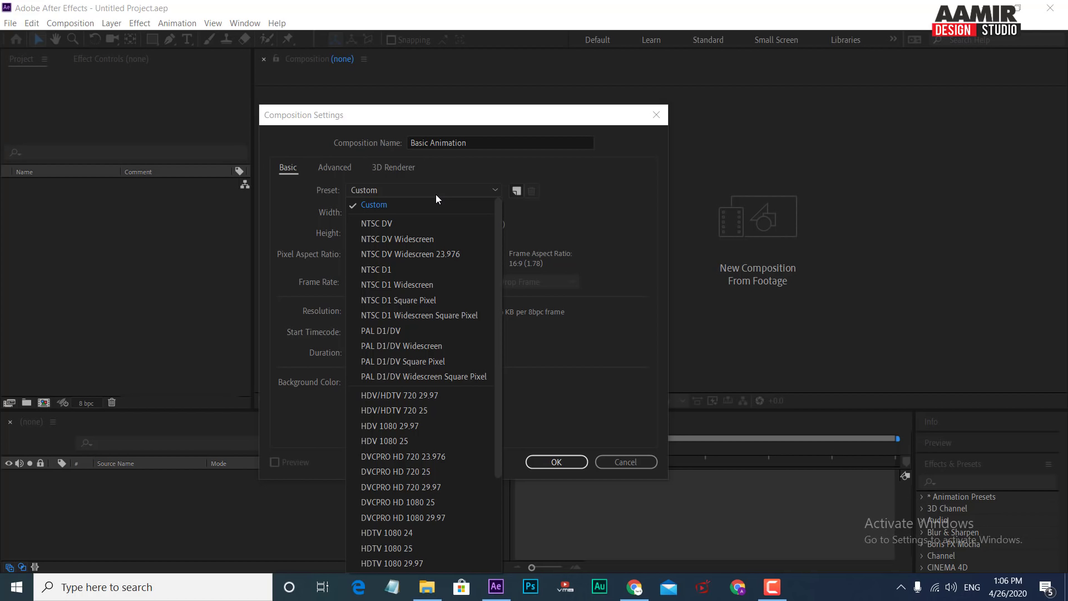
pyautogui.click(436, 195)
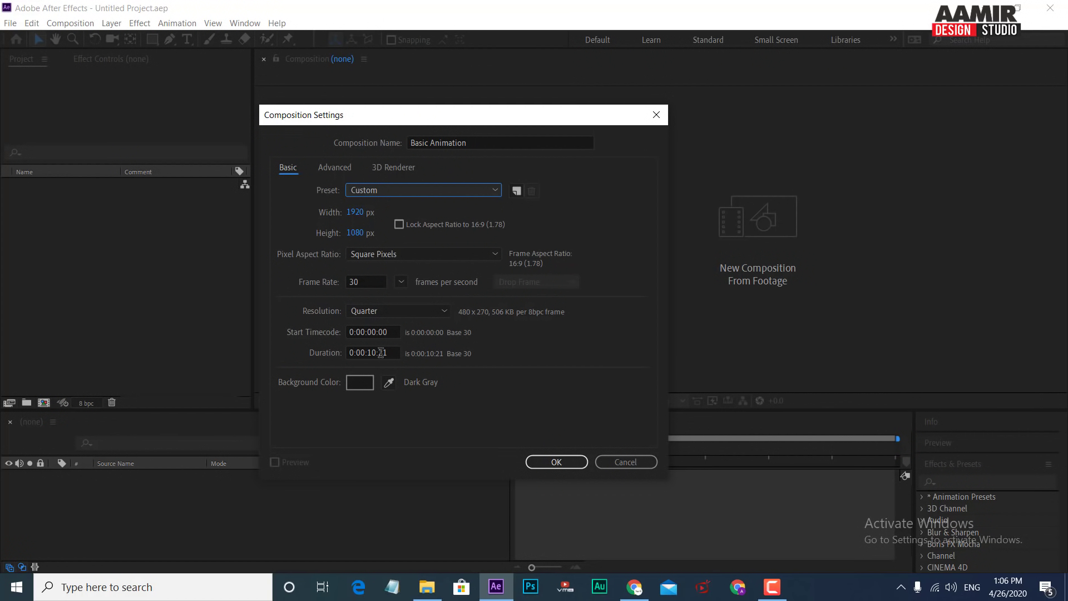
pyautogui.click(358, 383)
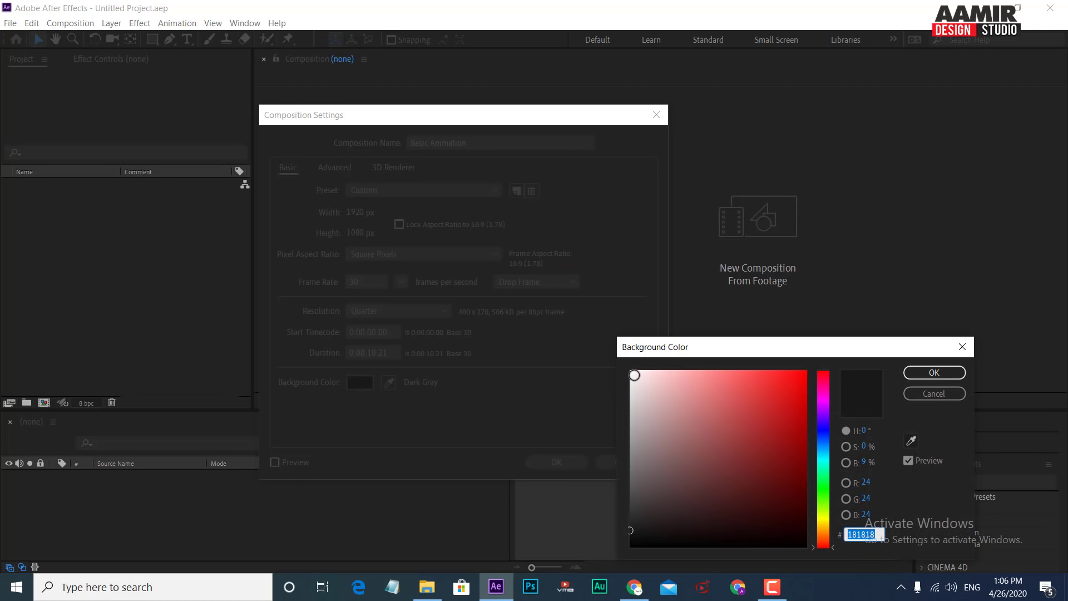
pyautogui.click(907, 374)
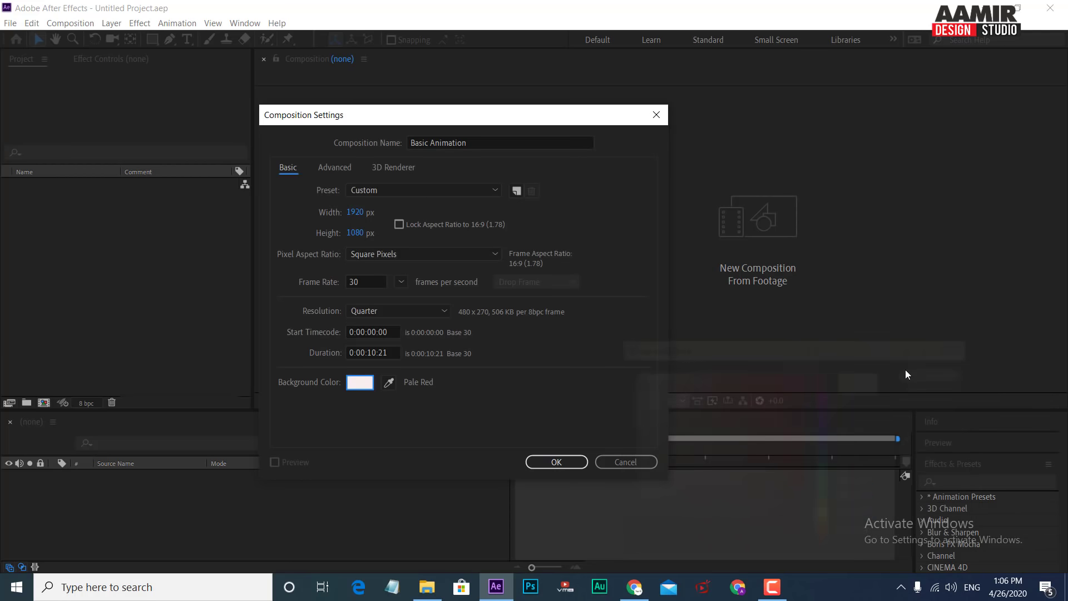
pyautogui.click(543, 461)
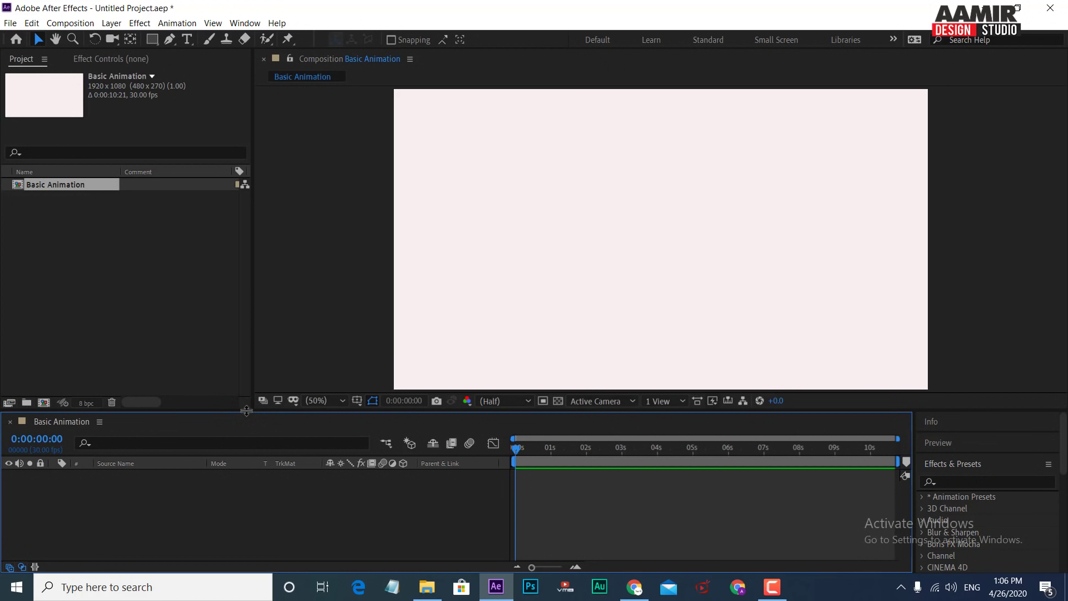
# Make the timeline area taller and import football.png from Downloads into the project
pyautogui.moveTo(247, 411); pyautogui.dragTo(247, 368)
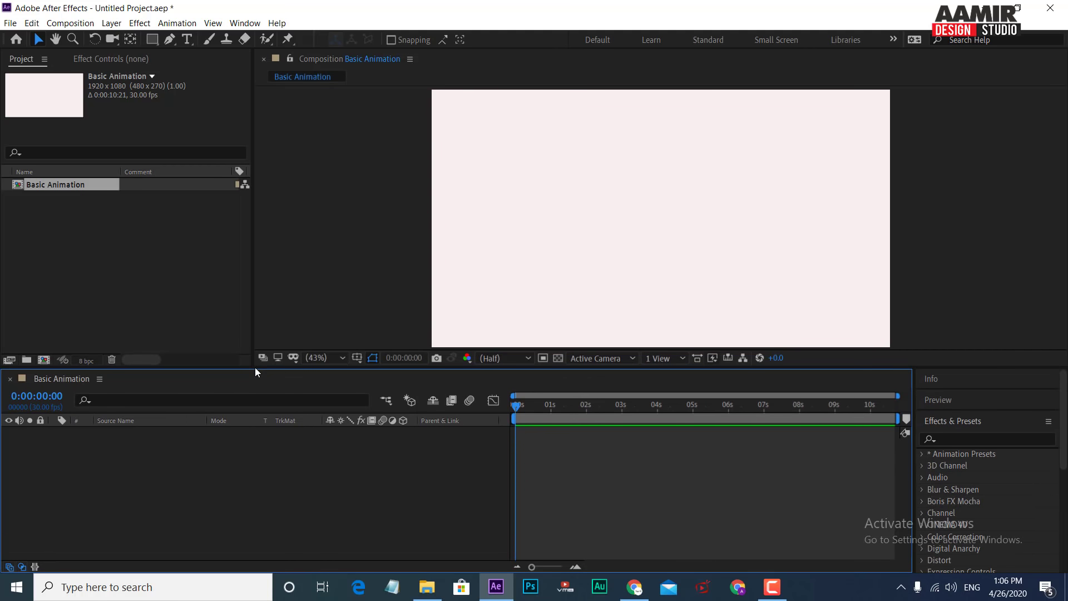
pyautogui.click(120, 255)
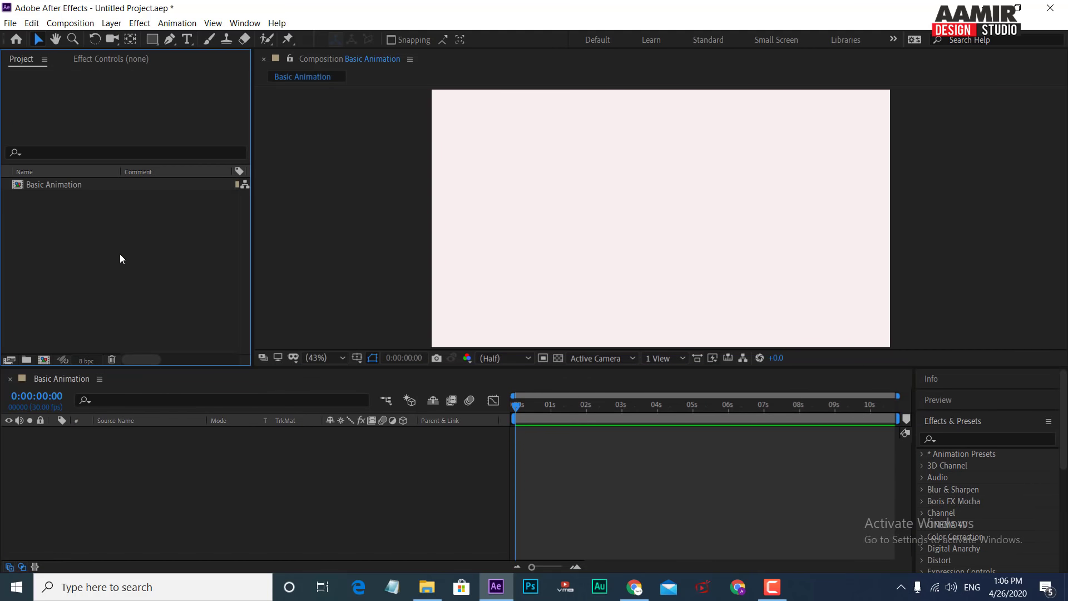
pyautogui.rightClick(97, 251)
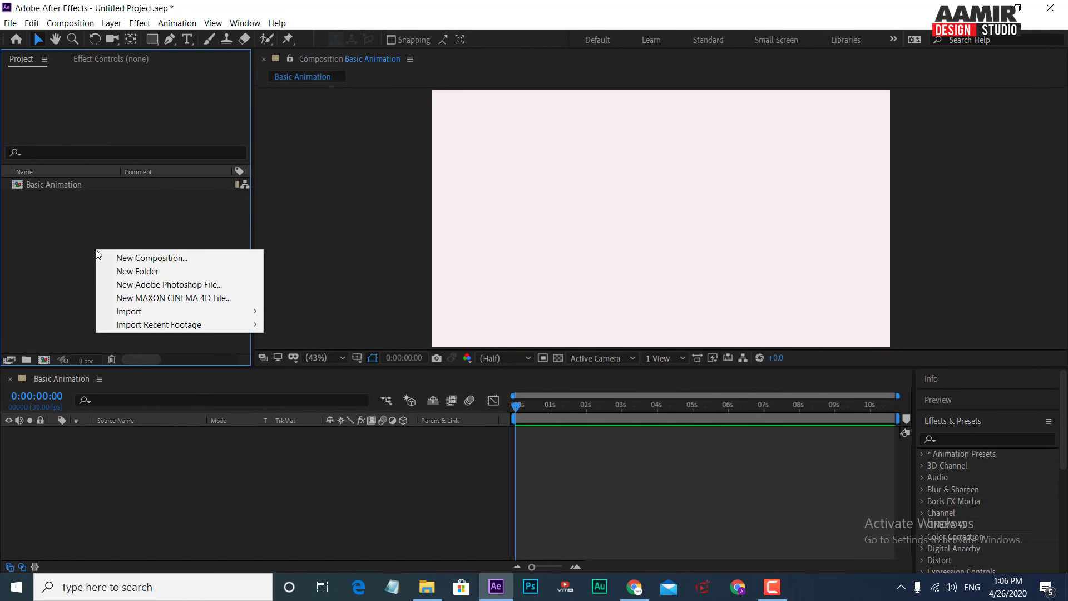
pyautogui.moveTo(139, 310)
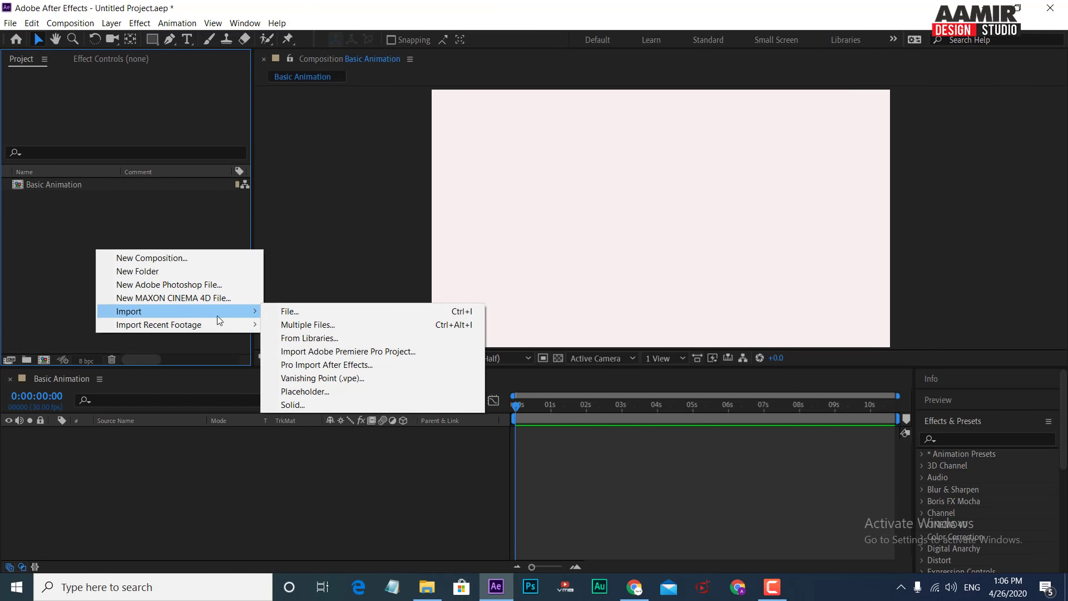
pyautogui.click(285, 311)
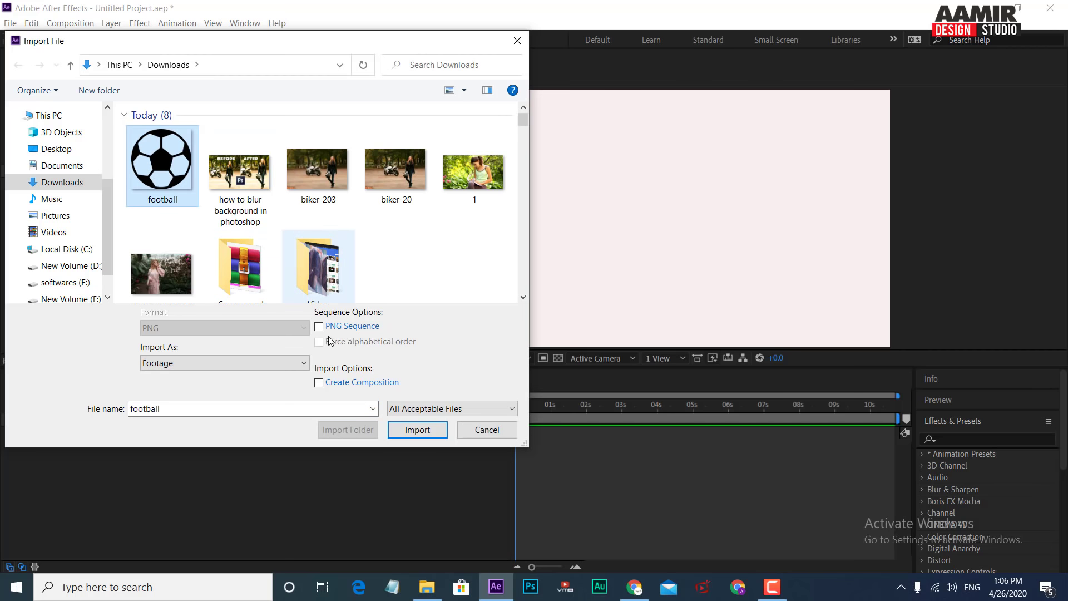
pyautogui.click(487, 436)
pyautogui.click(96, 239)
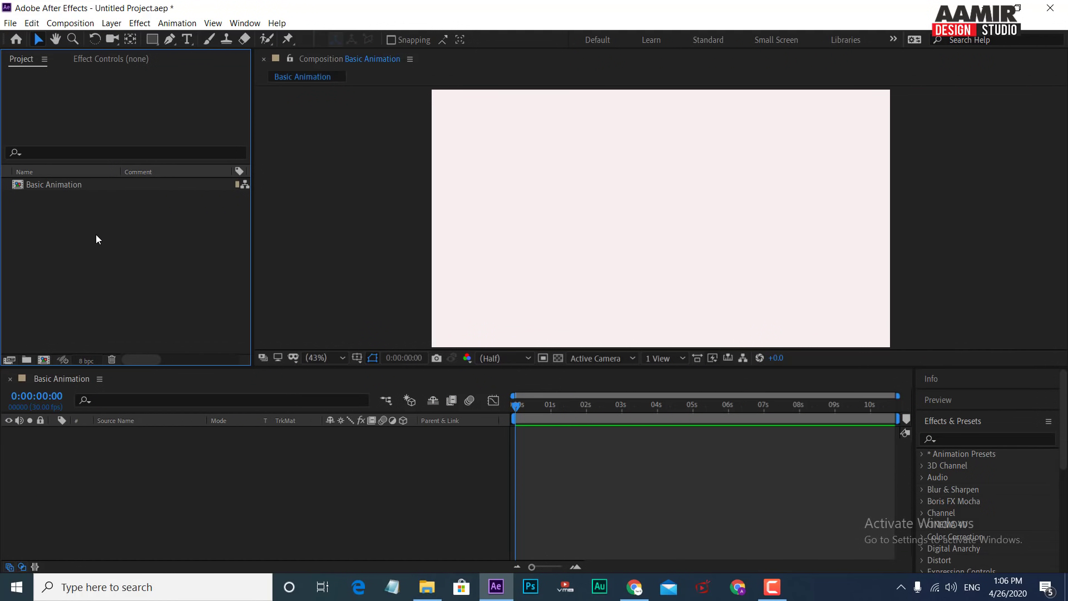
pyautogui.doubleClick(96, 236)
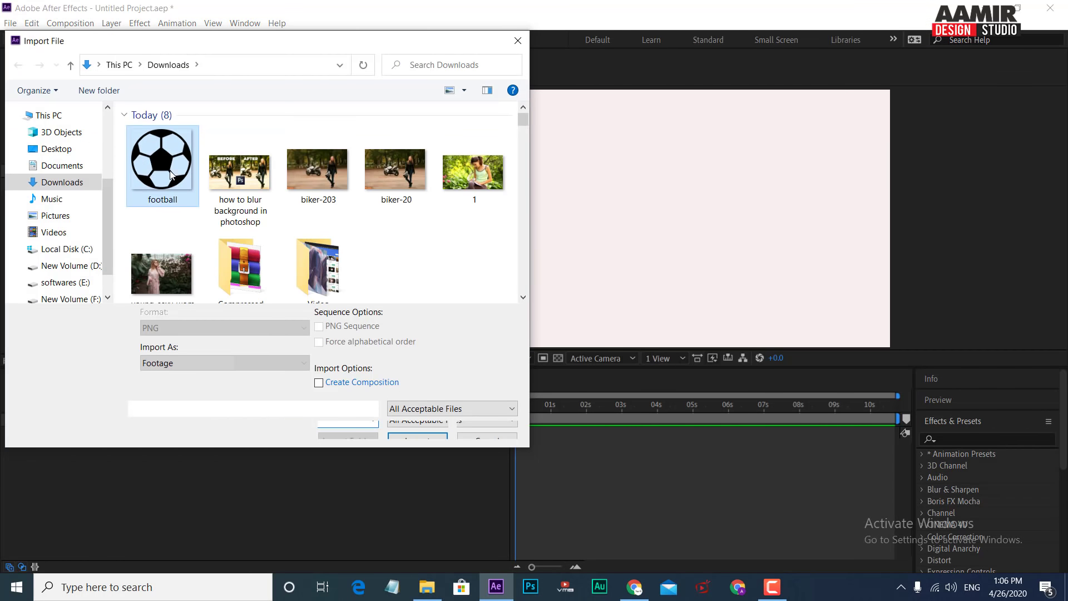
pyautogui.click(420, 435)
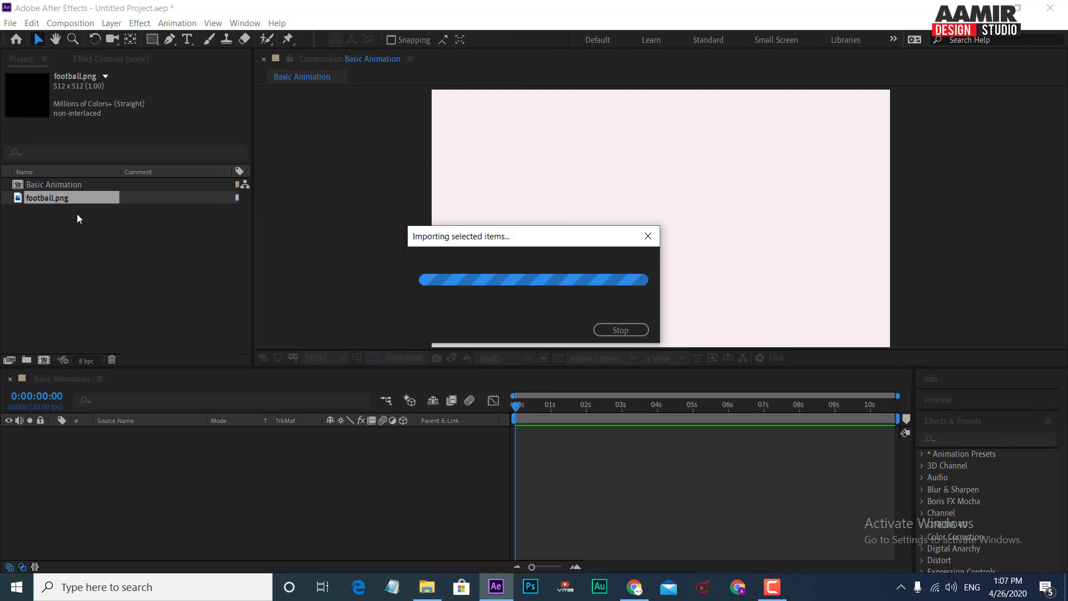
pyautogui.click(45, 185)
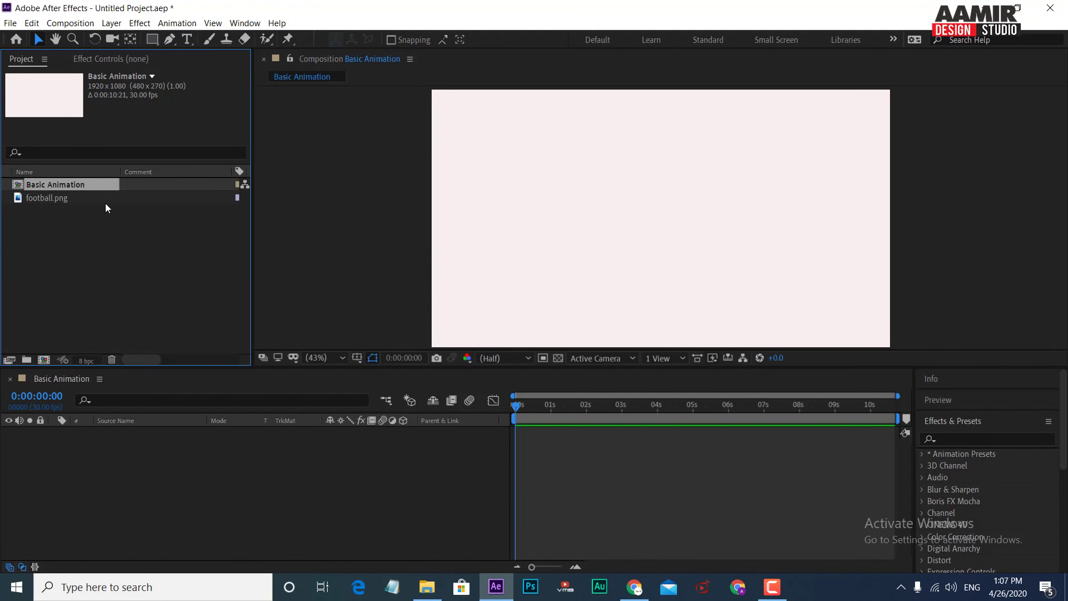
# Add football.png as a layer near centre (922.8, 521.4) and expand its Transform properties
pyautogui.moveTo(105, 198); pyautogui.dragTo(138, 436)
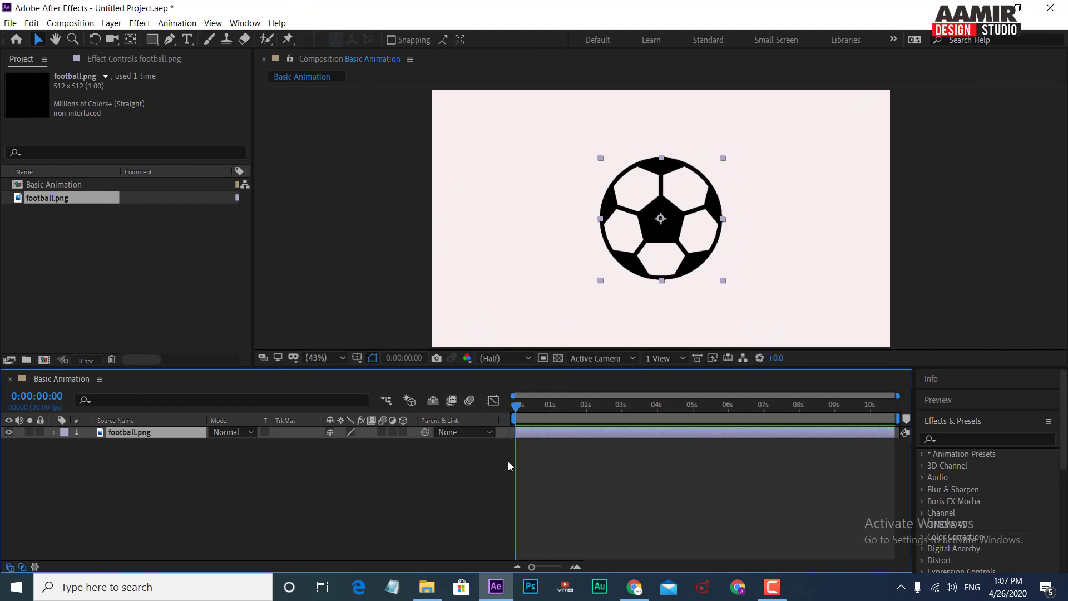
pyautogui.moveTo(642, 218); pyautogui.dragTo(632, 213)
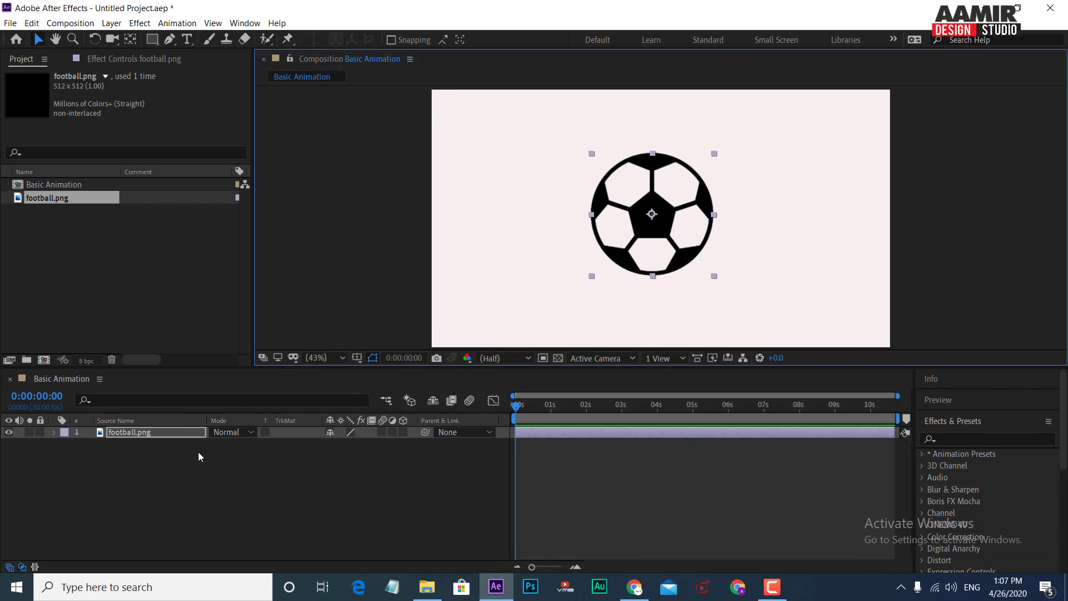
pyautogui.click(53, 432)
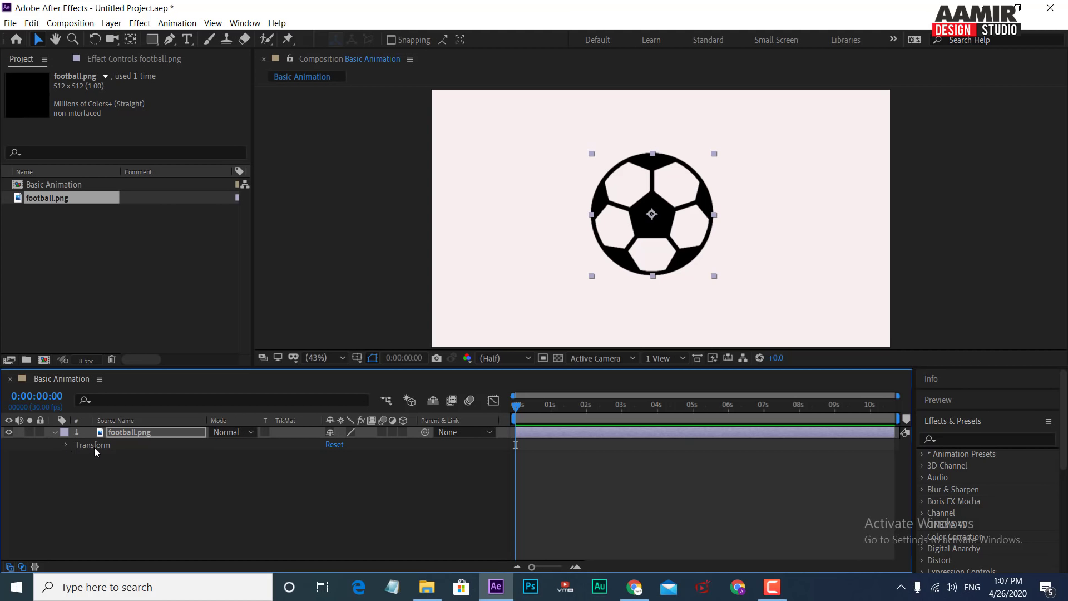
pyautogui.click(66, 445)
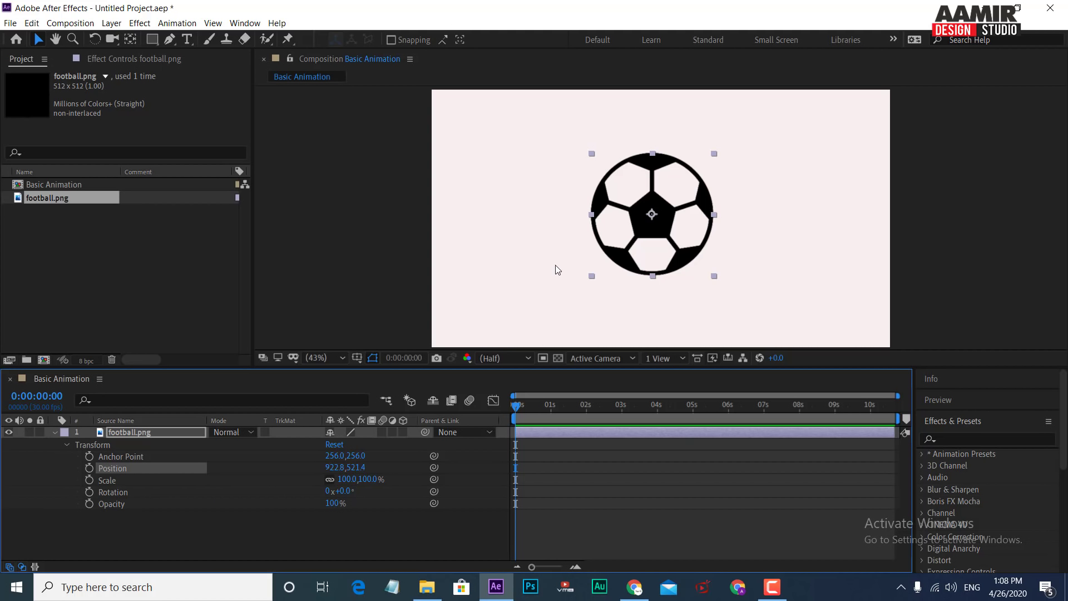
# Shrink the football to 73% scale and place it at the left edge, position 175.6, 528.4
pyautogui.moveTo(631, 213); pyautogui.dragTo(510, 212)
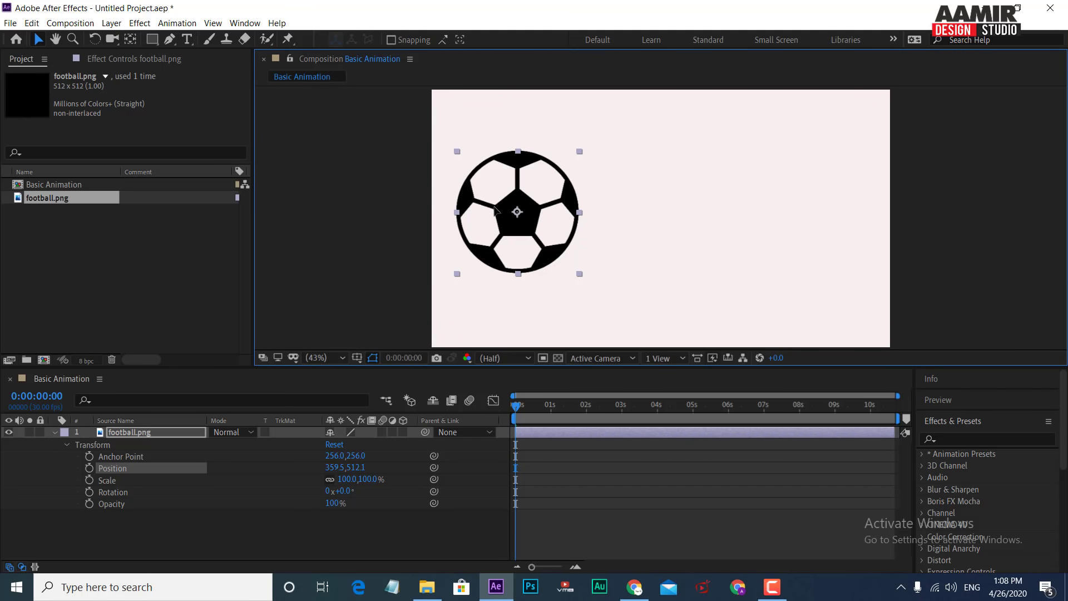
pyautogui.moveTo(495, 211)
pyautogui.mouseDown()
pyautogui.moveTo(691, 207)
pyautogui.moveTo(611, 191)
pyautogui.moveTo(469, 201)
pyautogui.moveTo(598, 202)
pyautogui.mouseUp()
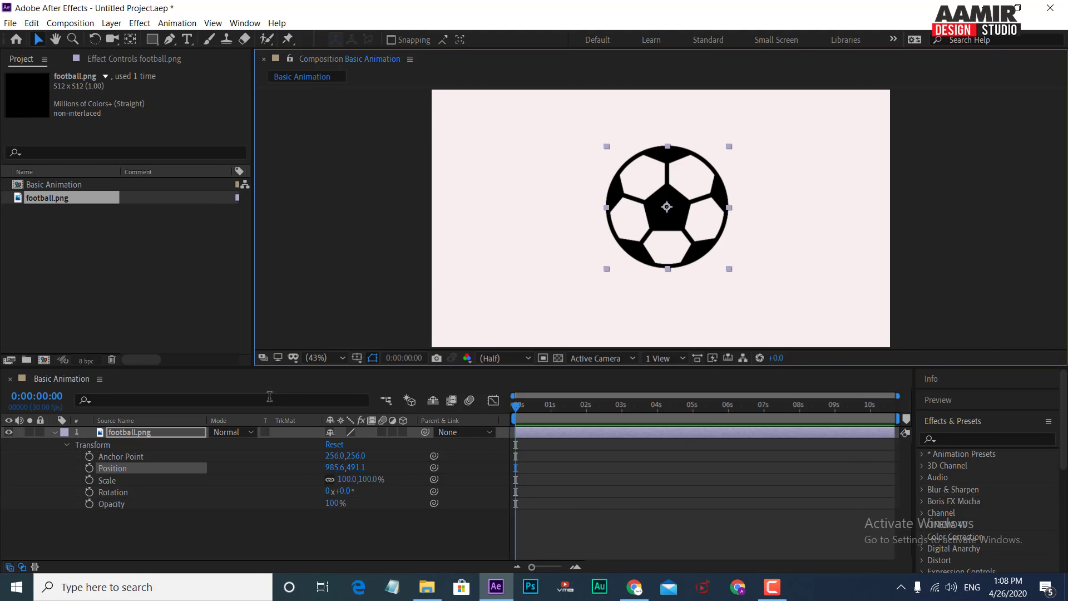
pyautogui.click(123, 479)
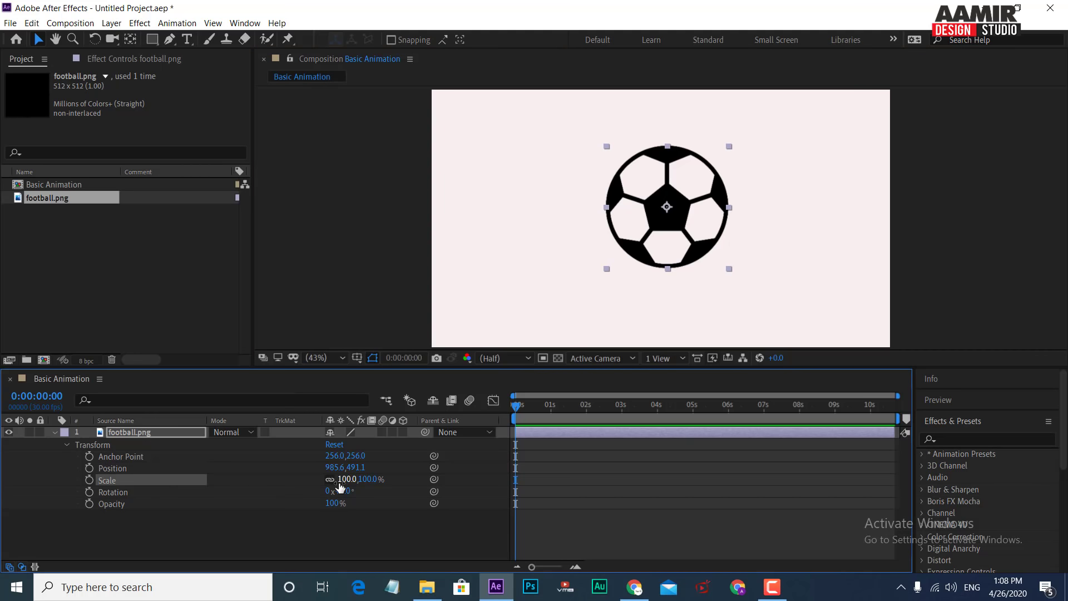
pyautogui.moveTo(345, 479)
pyautogui.mouseDown()
pyautogui.moveTo(360, 481)
pyautogui.moveTo(337, 482)
pyautogui.mouseUp()
pyautogui.click(124, 491)
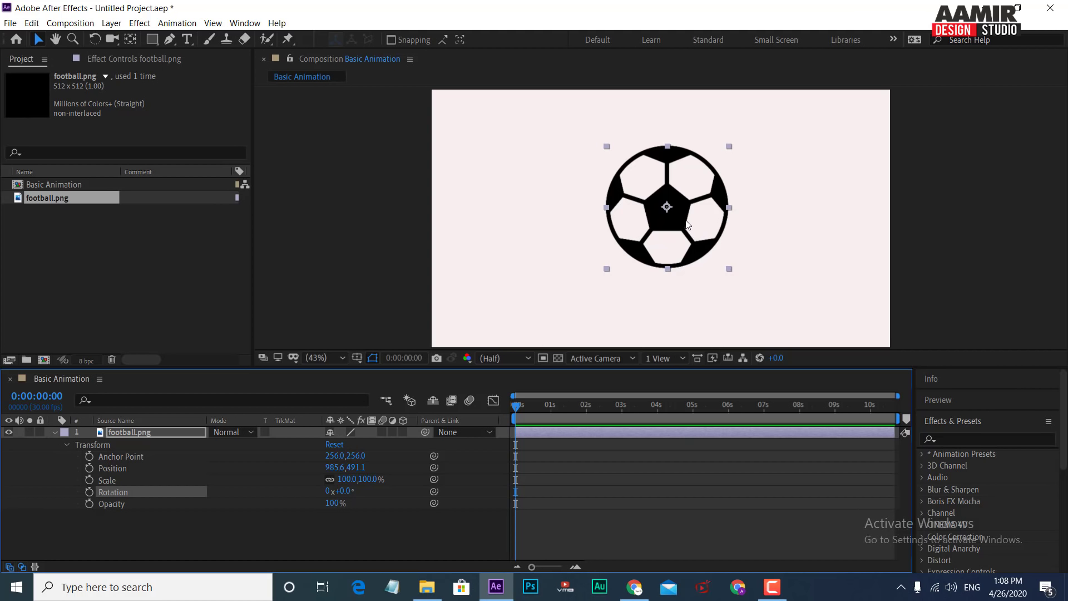
pyautogui.moveTo(685, 225); pyautogui.dragTo(470, 229)
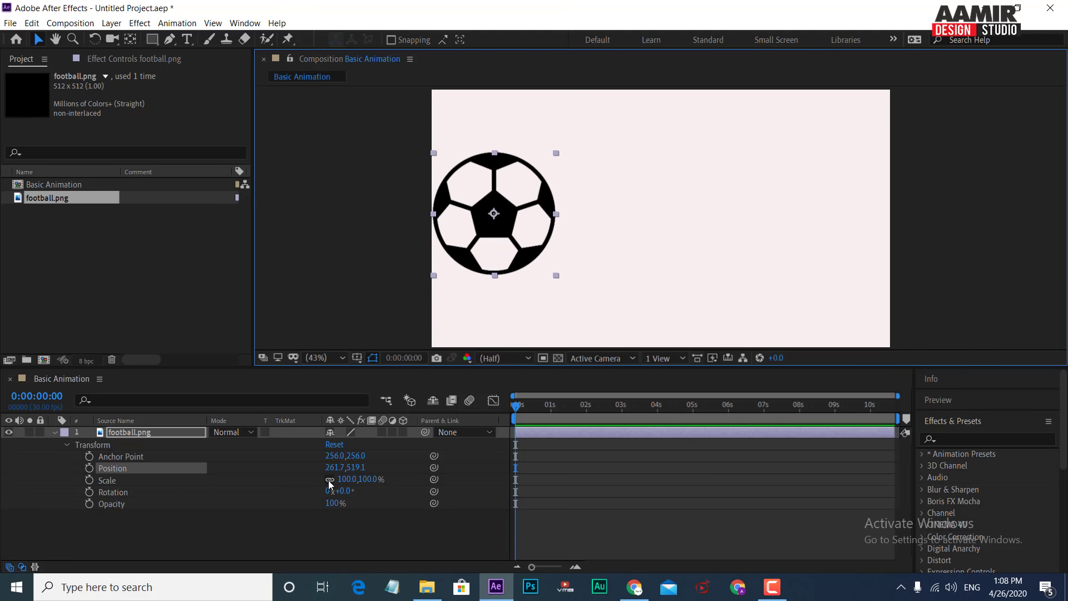
pyautogui.moveTo(344, 479); pyautogui.dragTo(311, 480)
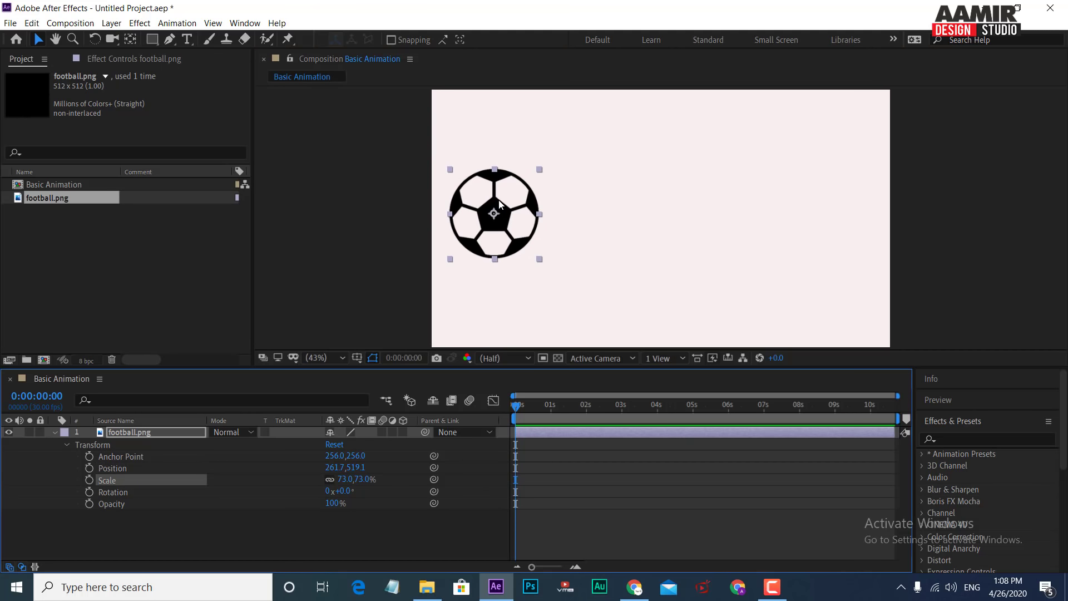
pyautogui.moveTo(499, 204); pyautogui.dragTo(479, 204)
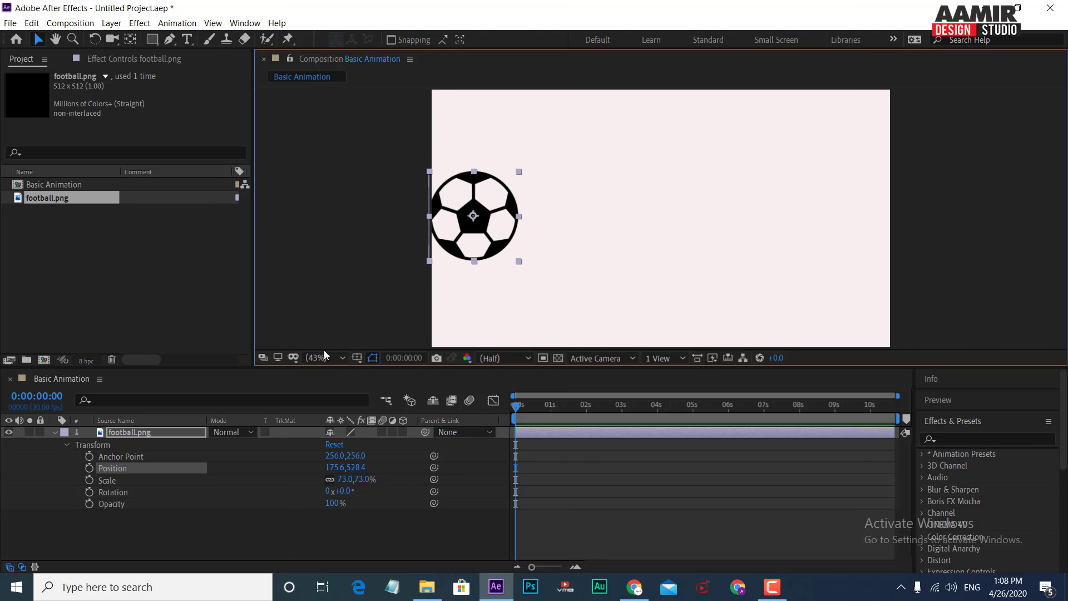
# Keyframe Position from 175.6, 528.4 at 0 s to X 1039.6 around 2 s
pyautogui.click(90, 469)
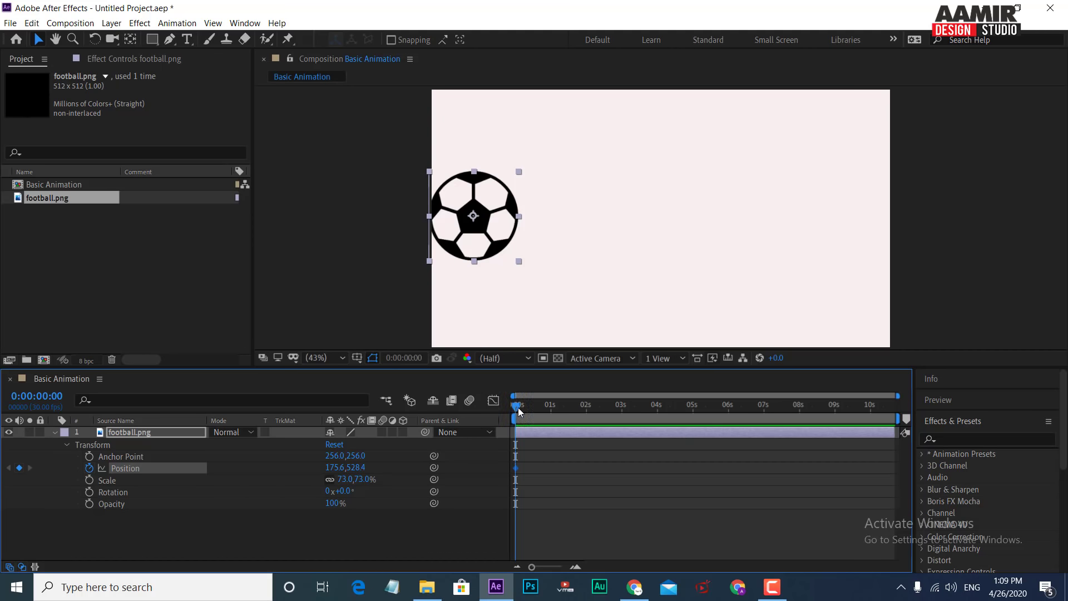
pyautogui.moveTo(530, 405); pyautogui.dragTo(558, 408)
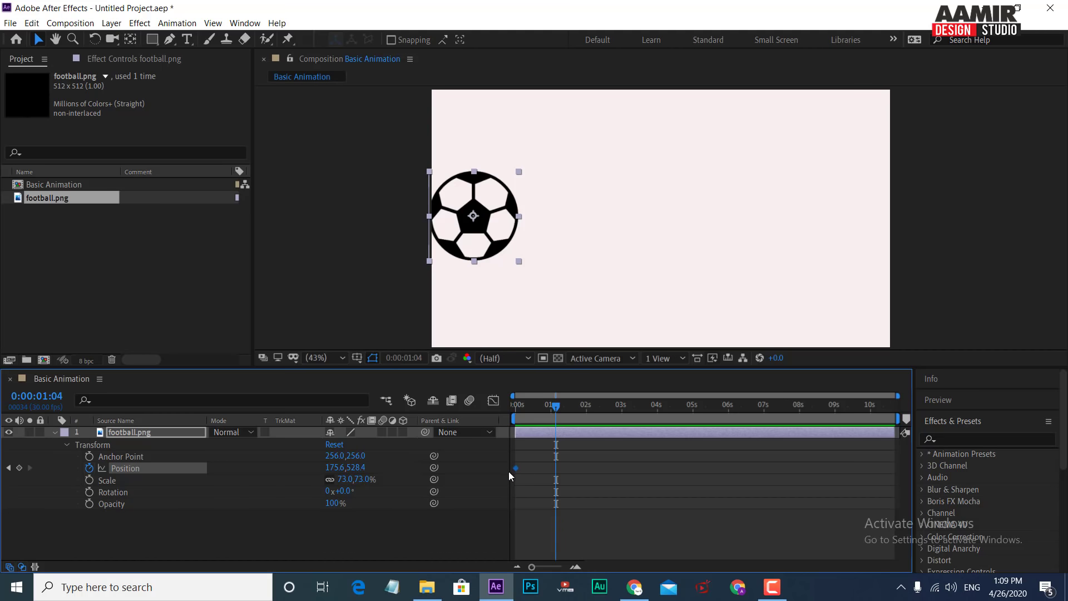
pyautogui.moveTo(553, 409); pyautogui.dragTo(502, 410)
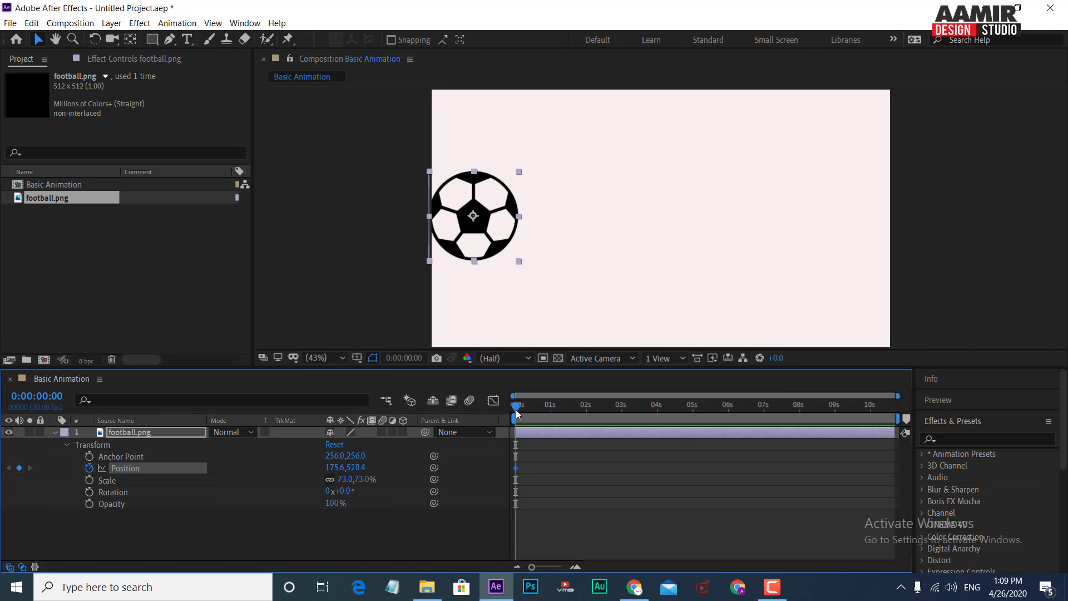
pyautogui.moveTo(516, 406); pyautogui.dragTo(588, 406)
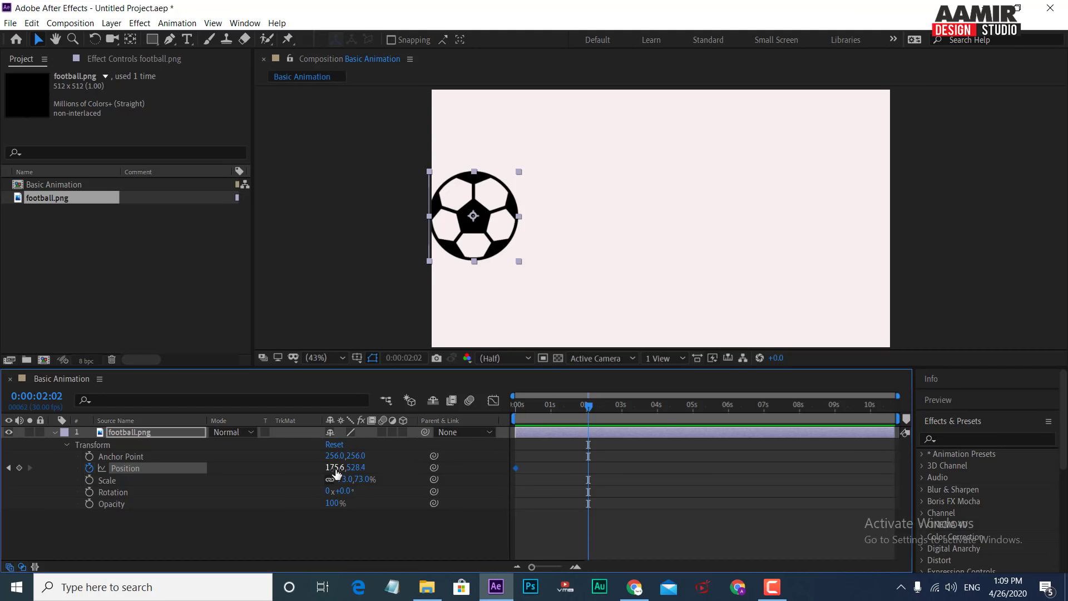
pyautogui.moveTo(335, 468); pyautogui.dragTo(940, 474)
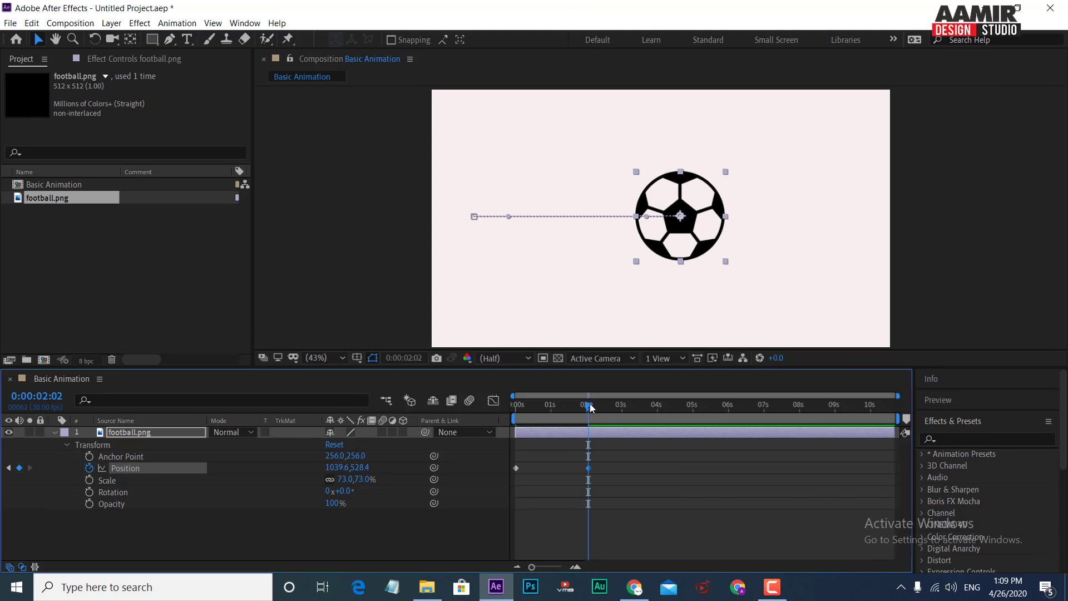
# Return to the start and preview the horizontal movement
pyautogui.moveTo(589, 408); pyautogui.dragTo(433, 415)
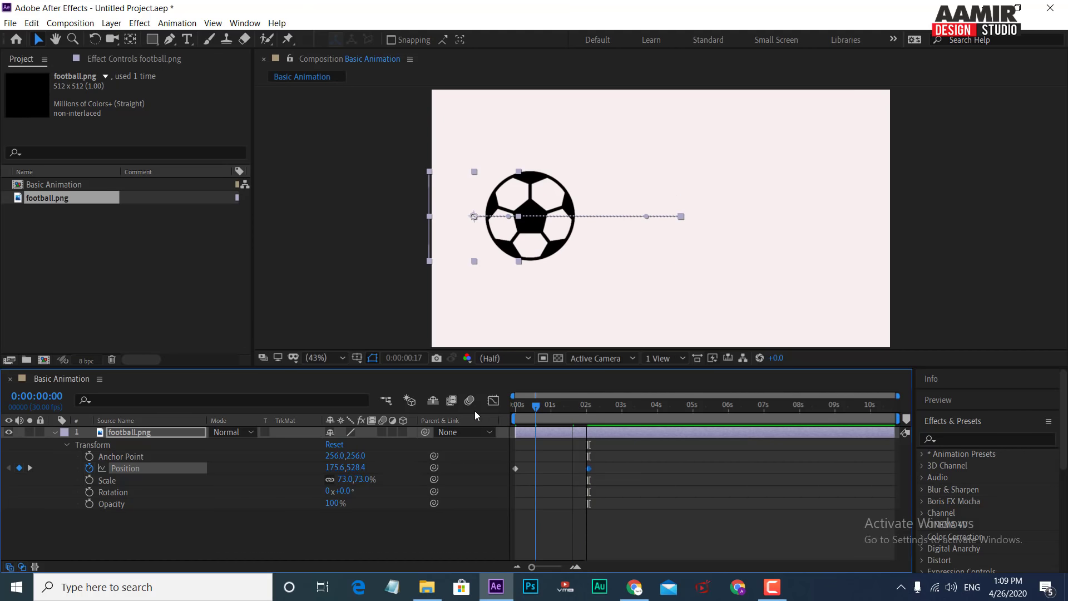
pyautogui.press('space')
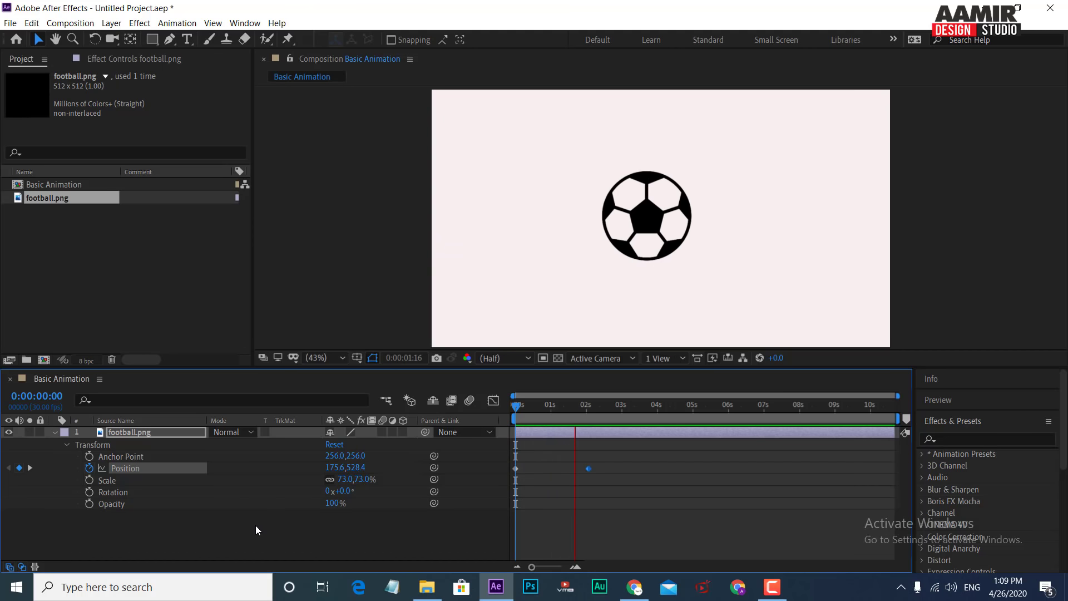
pyautogui.press('space')
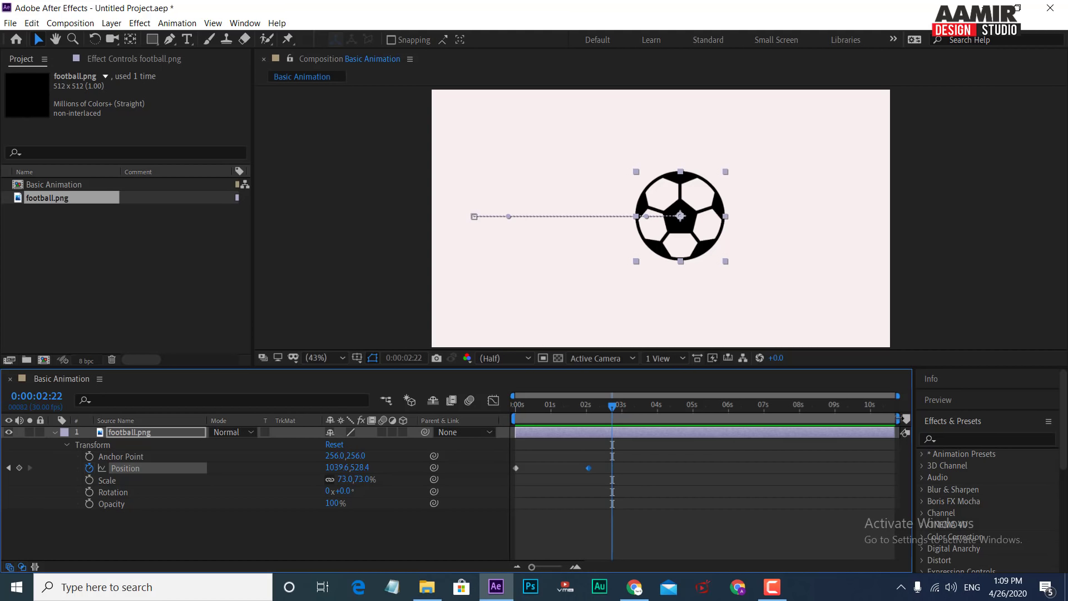
# Trim the work area end to about 2:20 and preview the shortened animation
pyautogui.click(894, 405)
pyautogui.moveTo(889, 419); pyautogui.dragTo(598, 429)
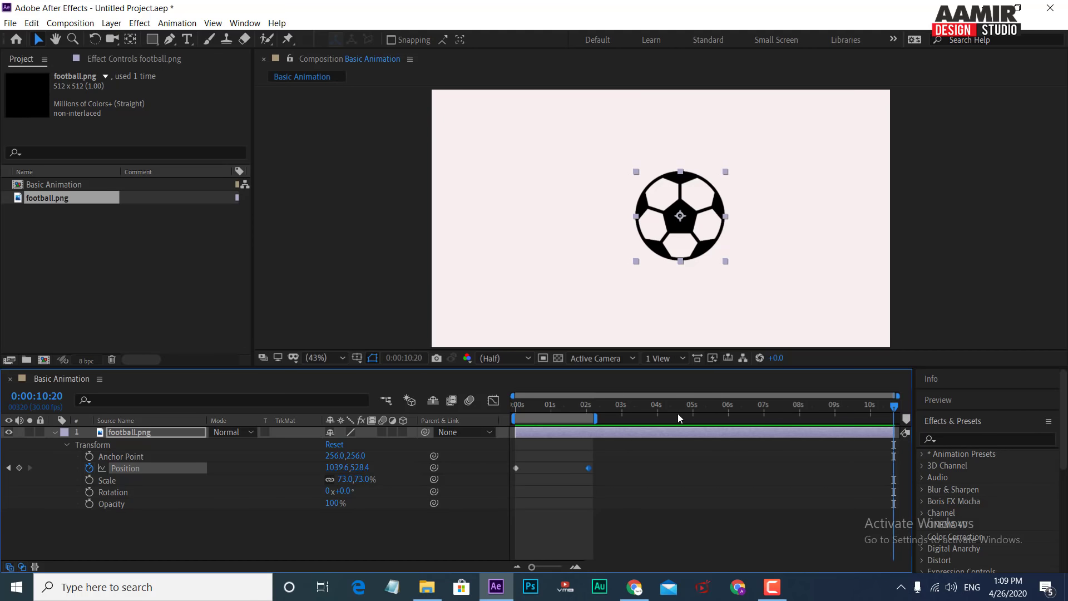
pyautogui.press('space')
pyautogui.press('space')
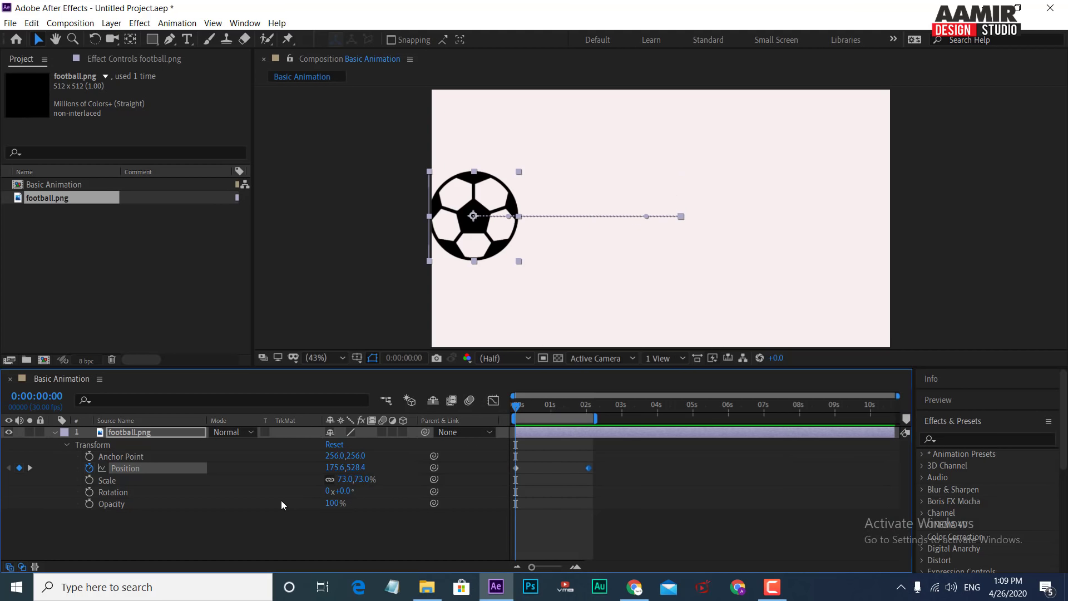
pyautogui.press('space')
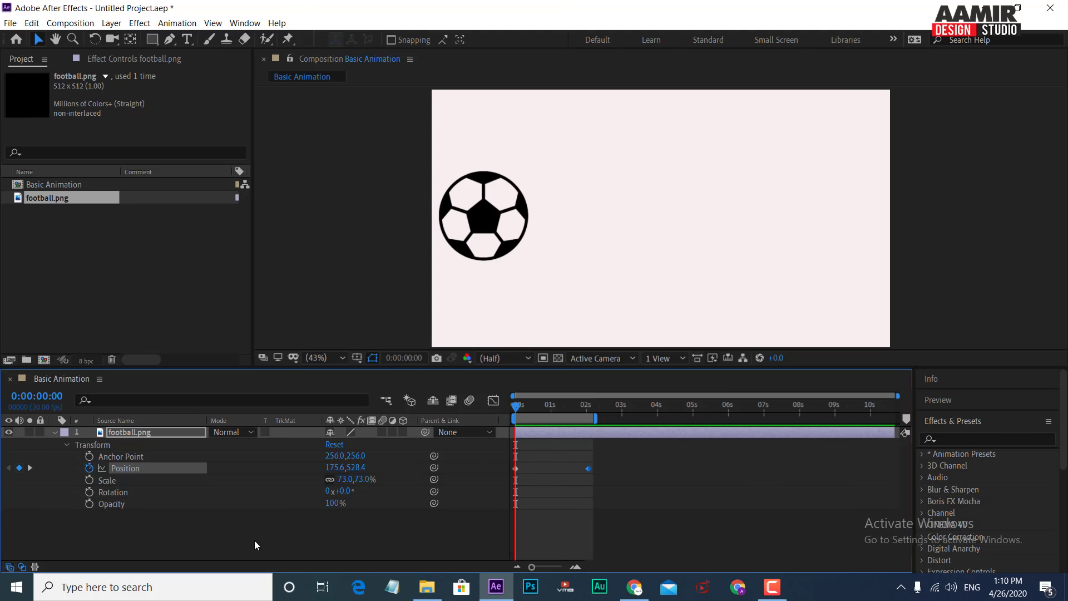
pyautogui.press('space')
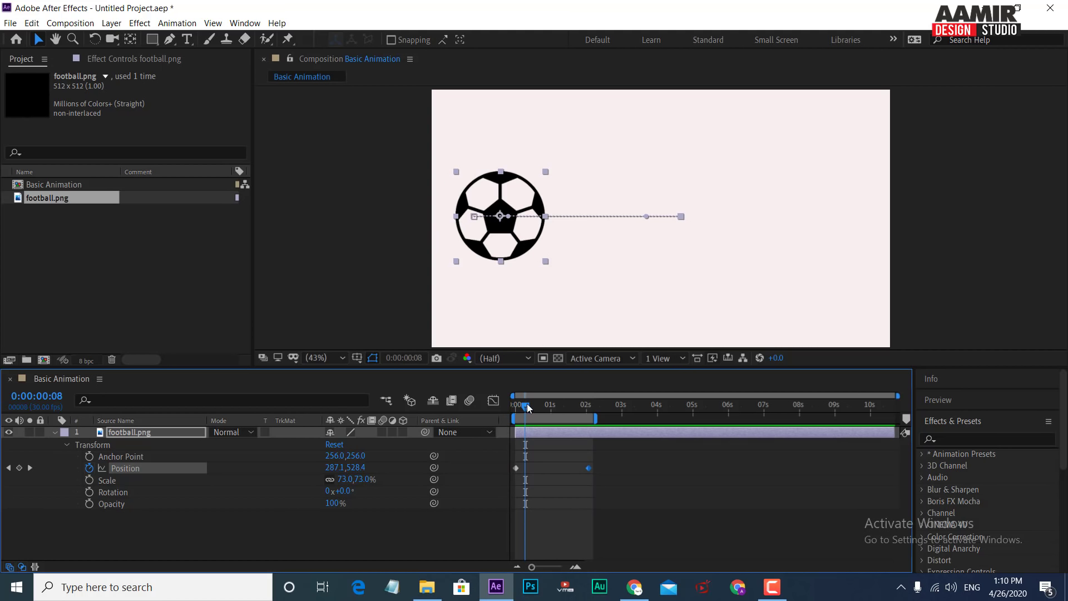
pyautogui.moveTo(522, 406); pyautogui.dragTo(509, 406)
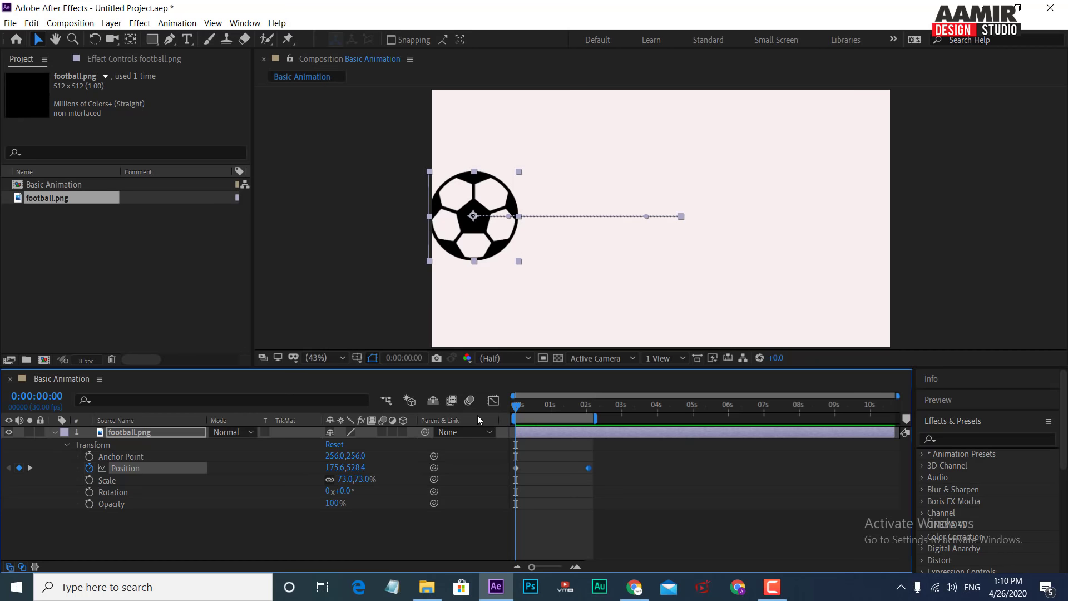
# Keyframe Scale at 73% at 0 s, 109% at 1 s and 80% near 2 s
pyautogui.click(90, 481)
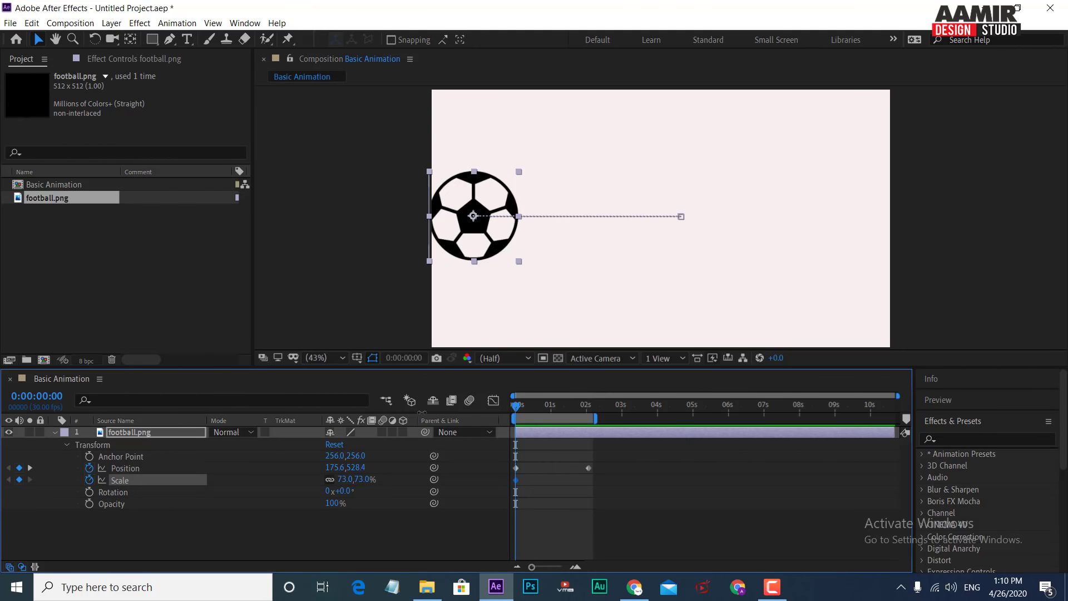
pyautogui.moveTo(517, 410); pyautogui.dragTo(553, 412)
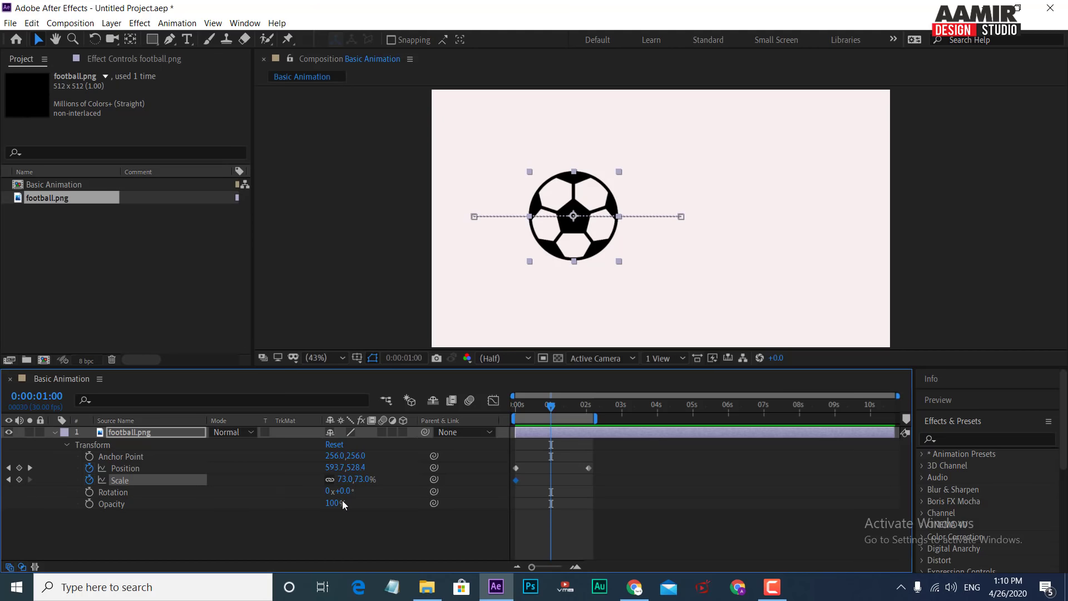
pyautogui.moveTo(345, 482); pyautogui.dragTo(369, 478)
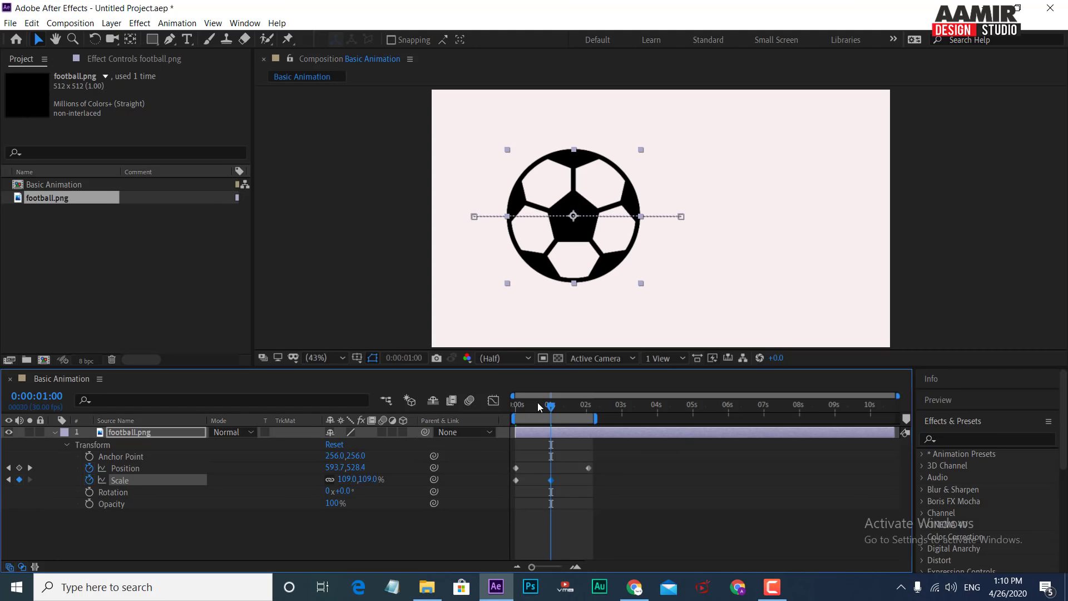
pyautogui.moveTo(551, 407); pyautogui.dragTo(592, 408)
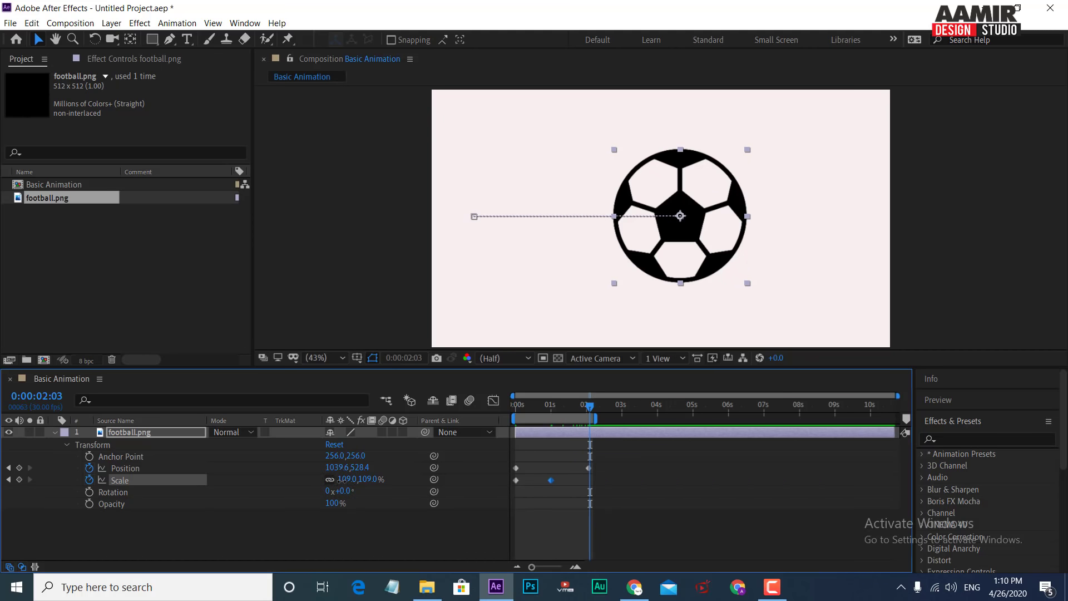
pyautogui.moveTo(337, 481); pyautogui.dragTo(320, 480)
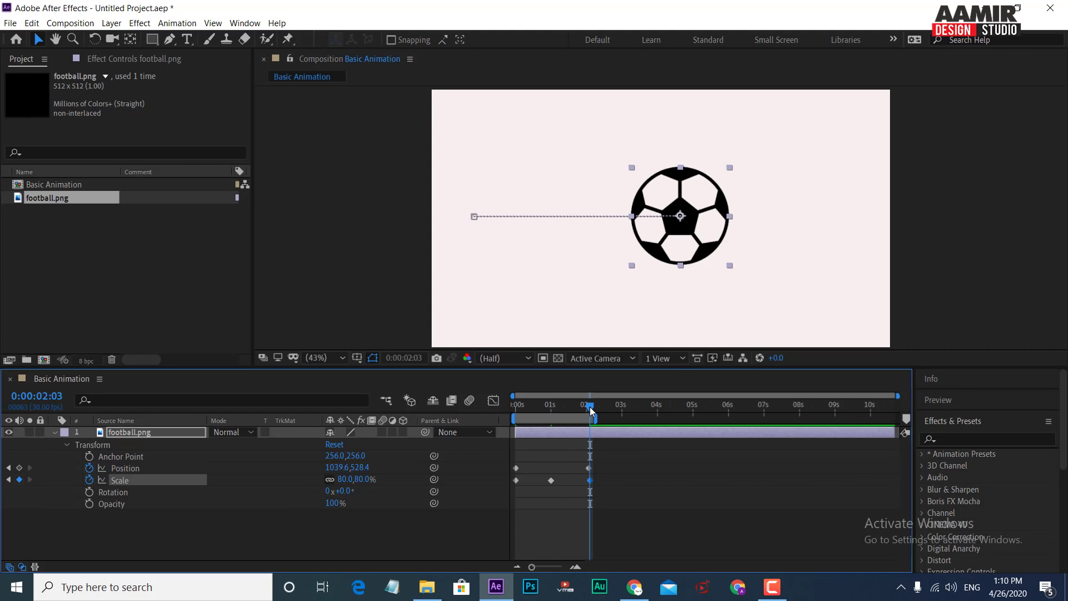
pyautogui.moveTo(588, 409); pyautogui.dragTo(488, 413)
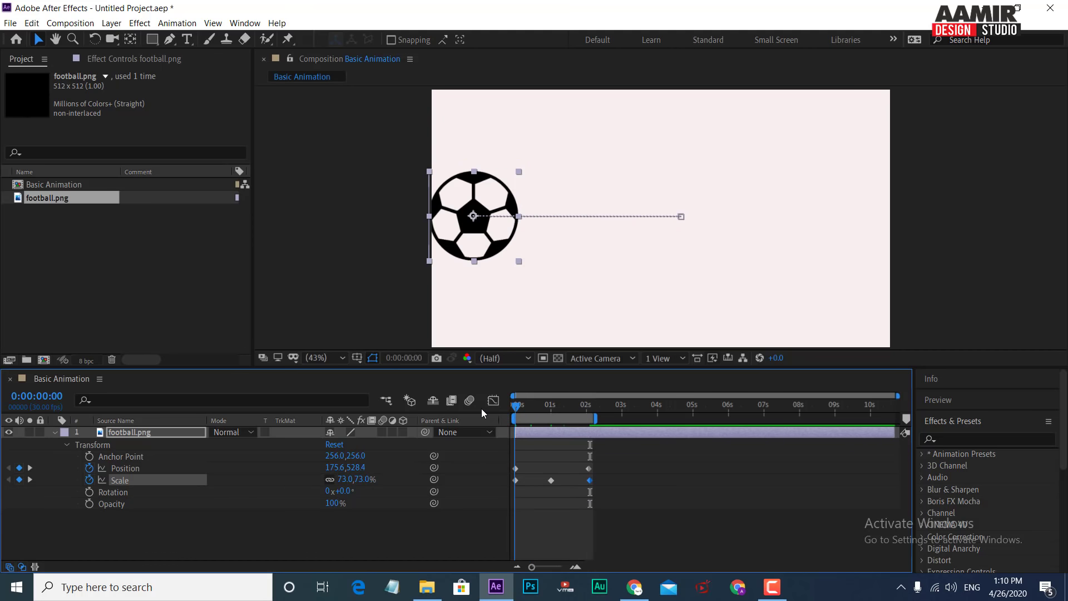
# Preview the combined move-and-scale animation, then return to 0 s
pyautogui.press('space')
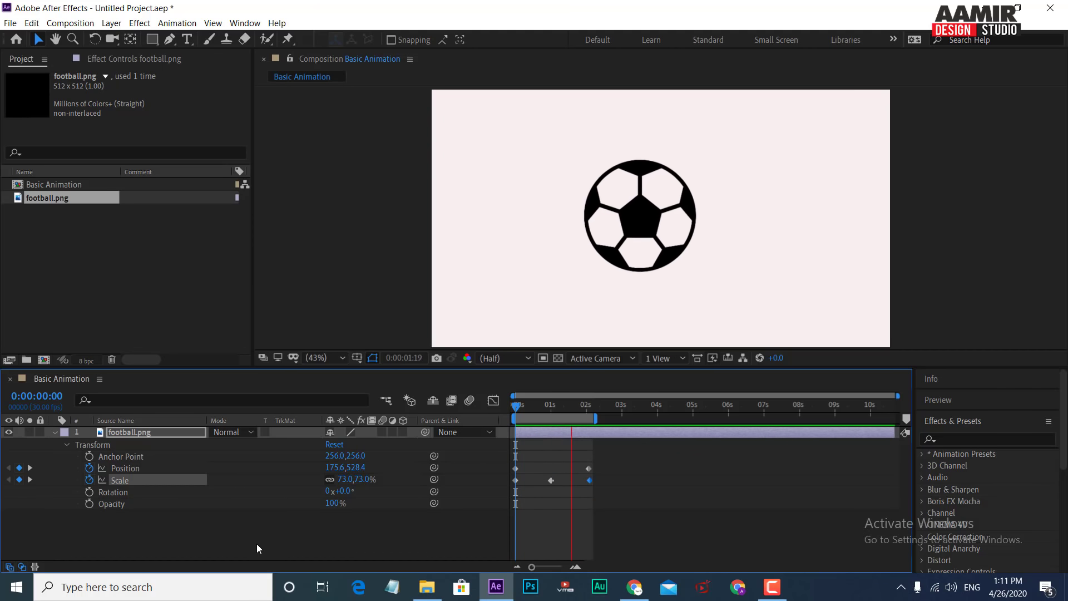
pyautogui.press('space')
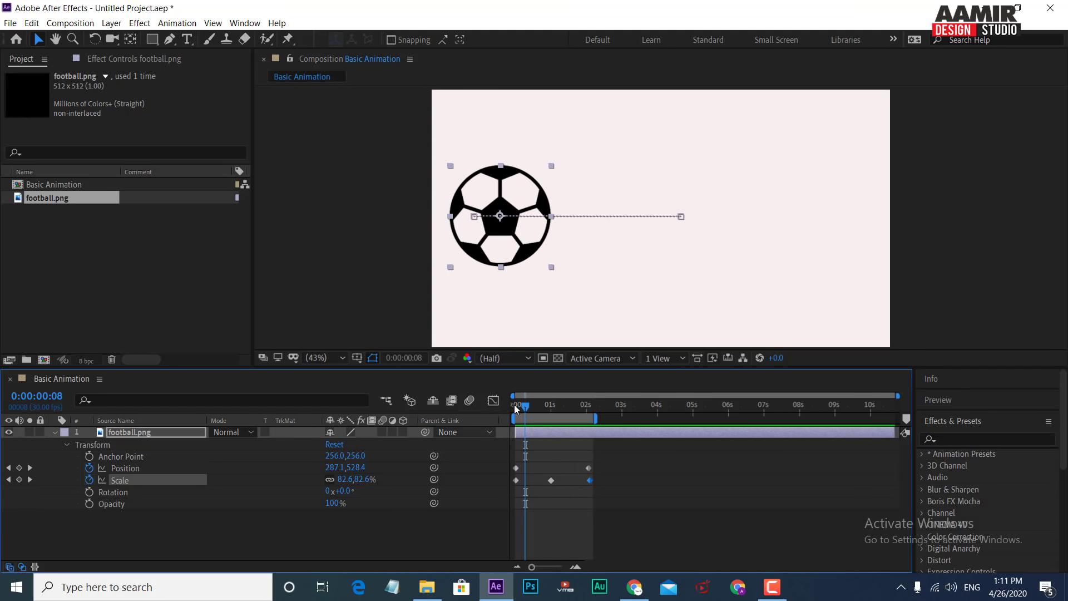
pyautogui.click(513, 411)
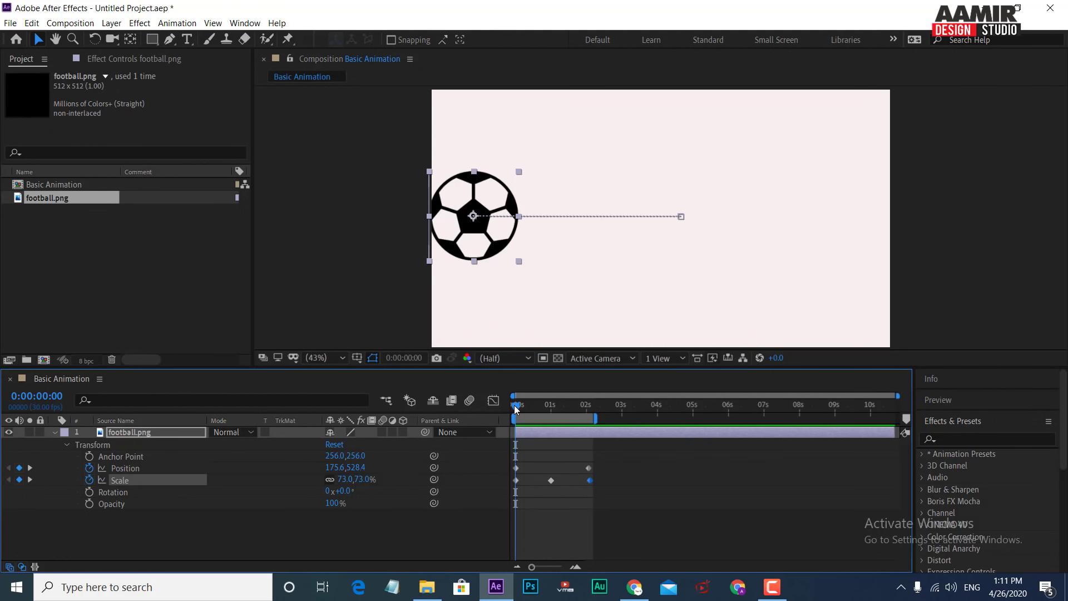
# Keyframe Rotation from 0x+0.0° at 0 s to one full revolution near 2 s, then preview
pyautogui.click(89, 492)
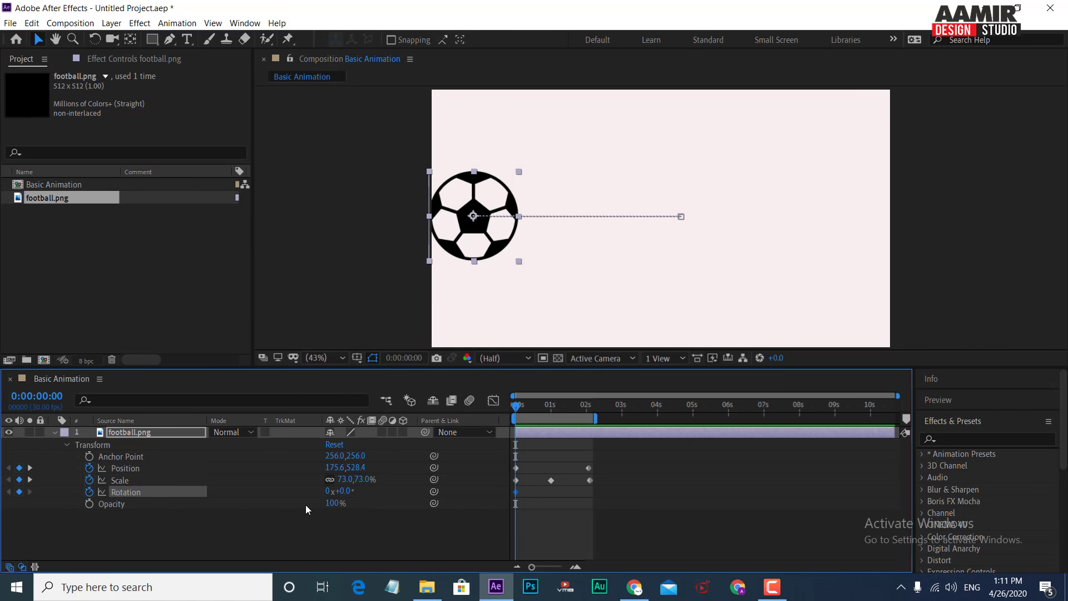
pyautogui.moveTo(519, 406); pyautogui.dragTo(595, 407)
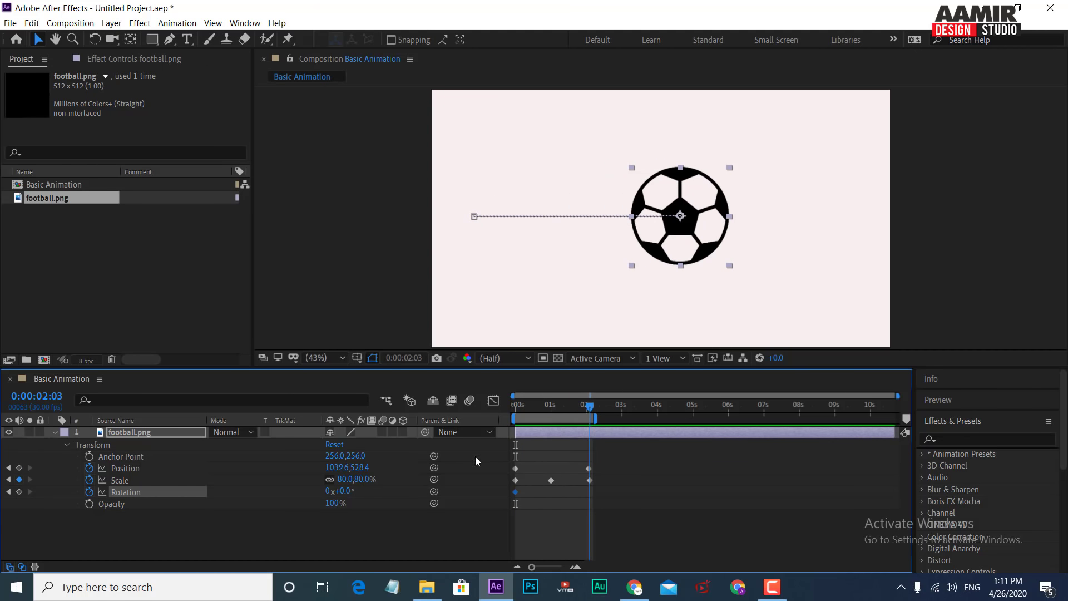
pyautogui.click(331, 491)
pyautogui.write('1')
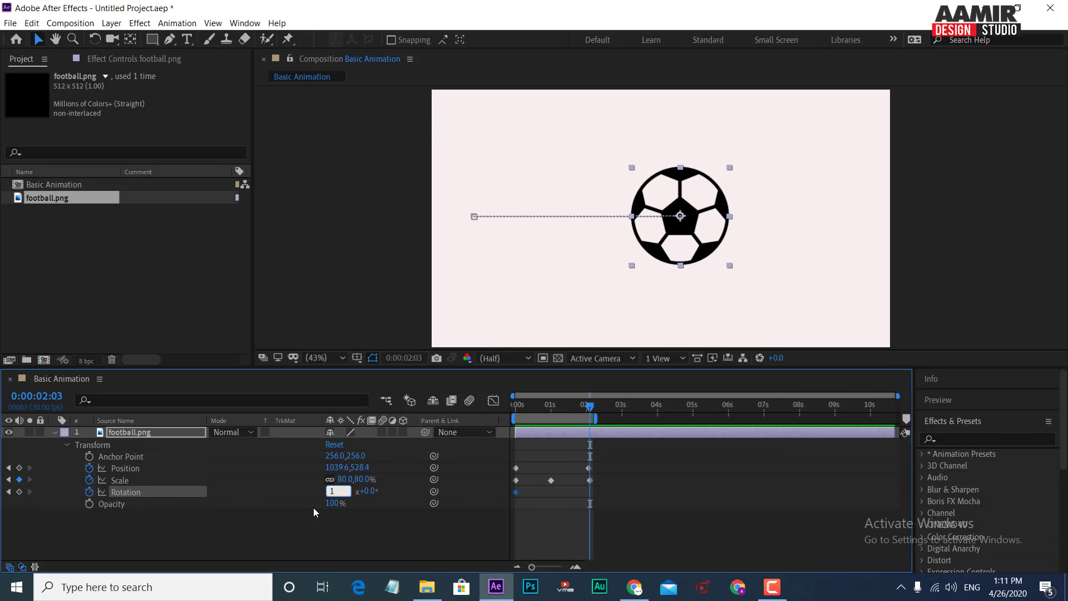
pyautogui.press('Return')
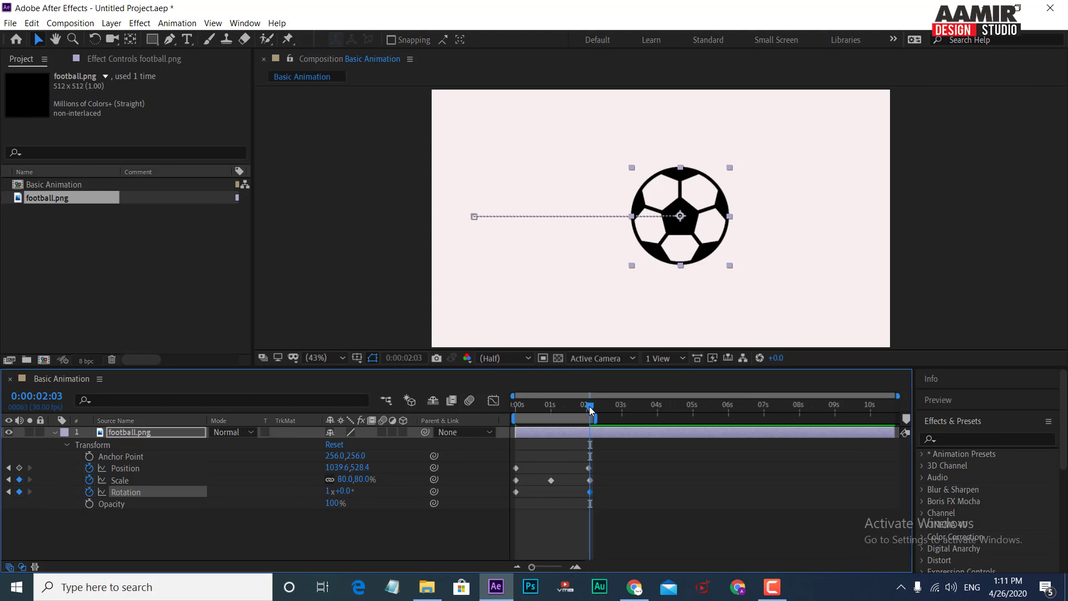
pyautogui.press('Home')
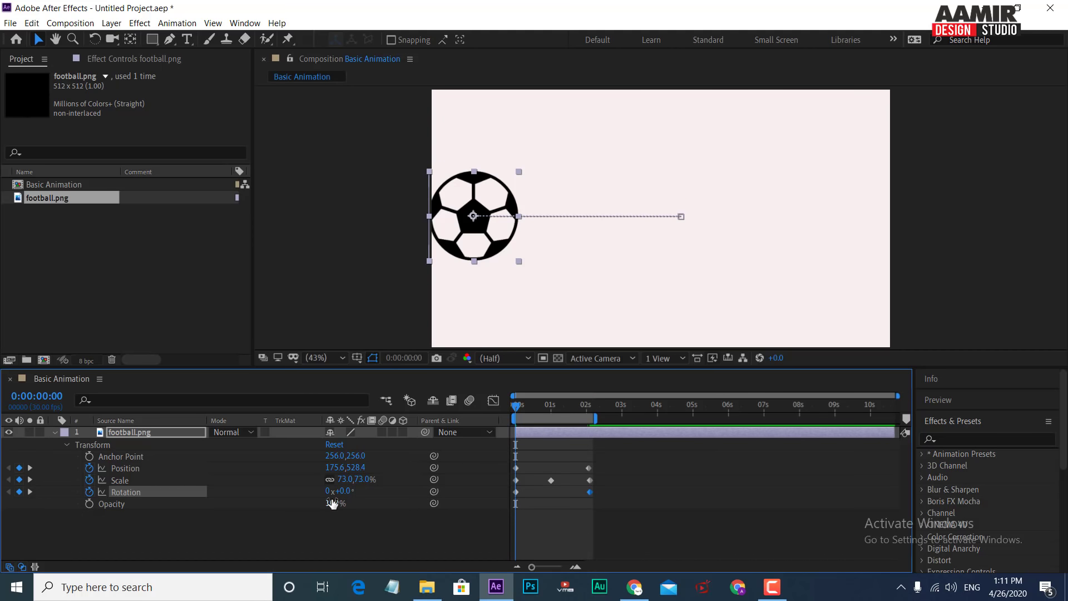
pyautogui.press('space')
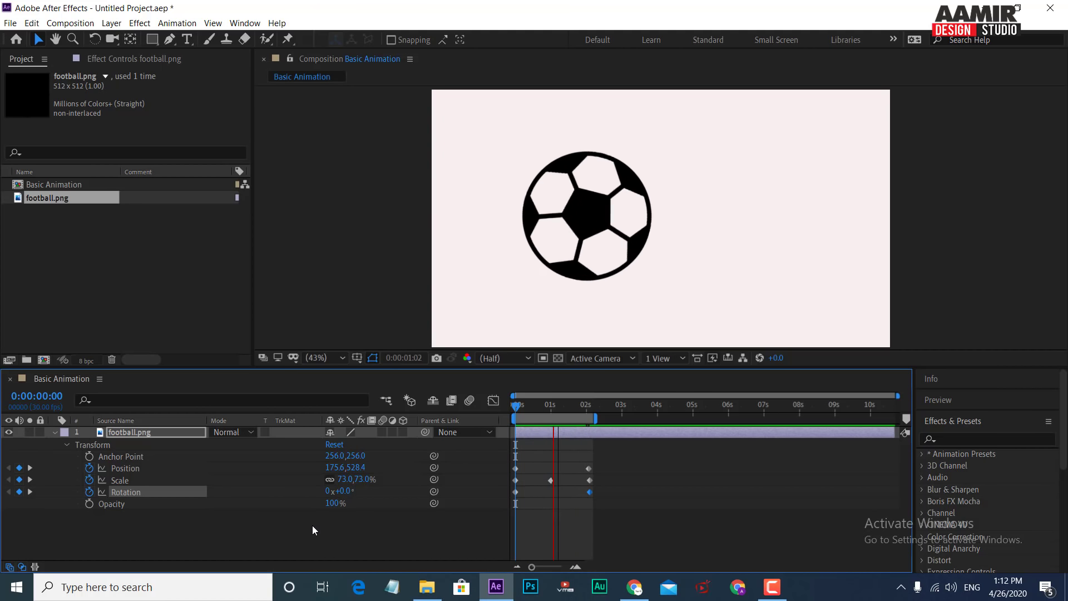
pyautogui.press('space')
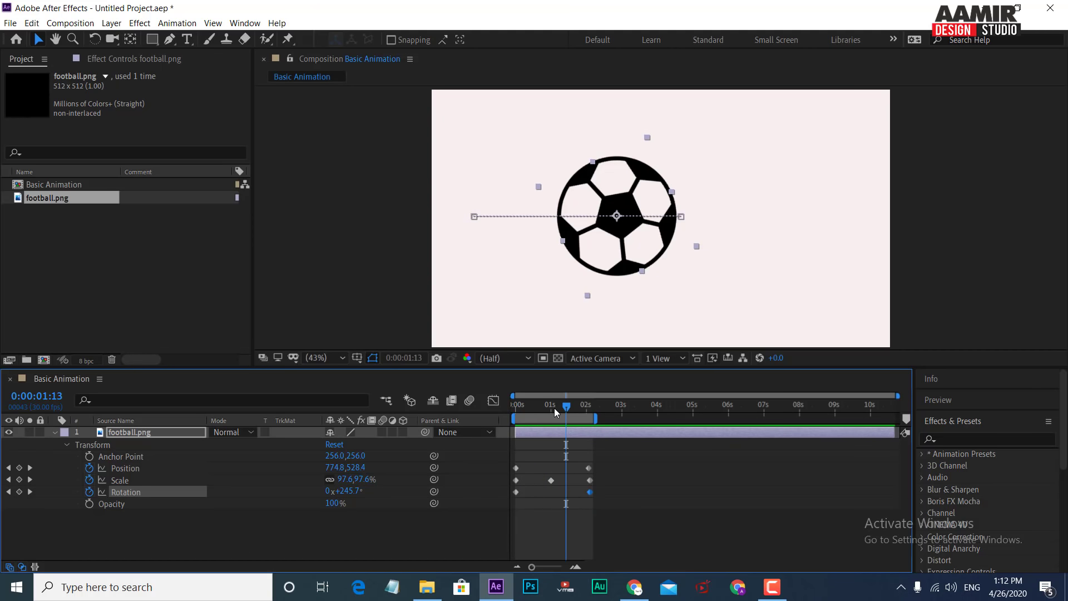
pyautogui.moveTo(554, 408); pyautogui.dragTo(506, 410)
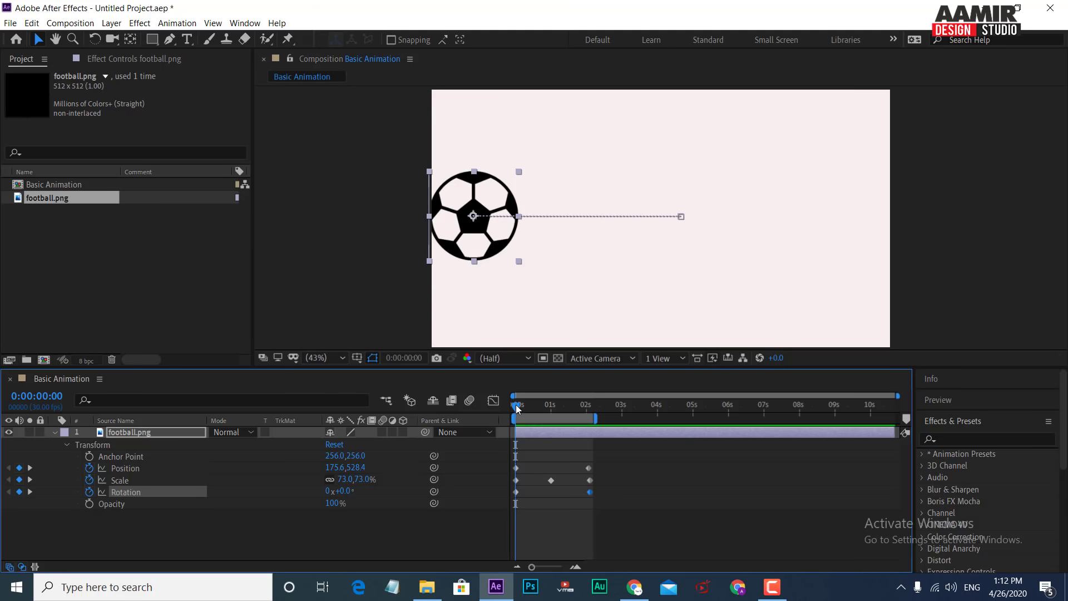
pyautogui.moveTo(516, 409); pyautogui.dragTo(589, 409)
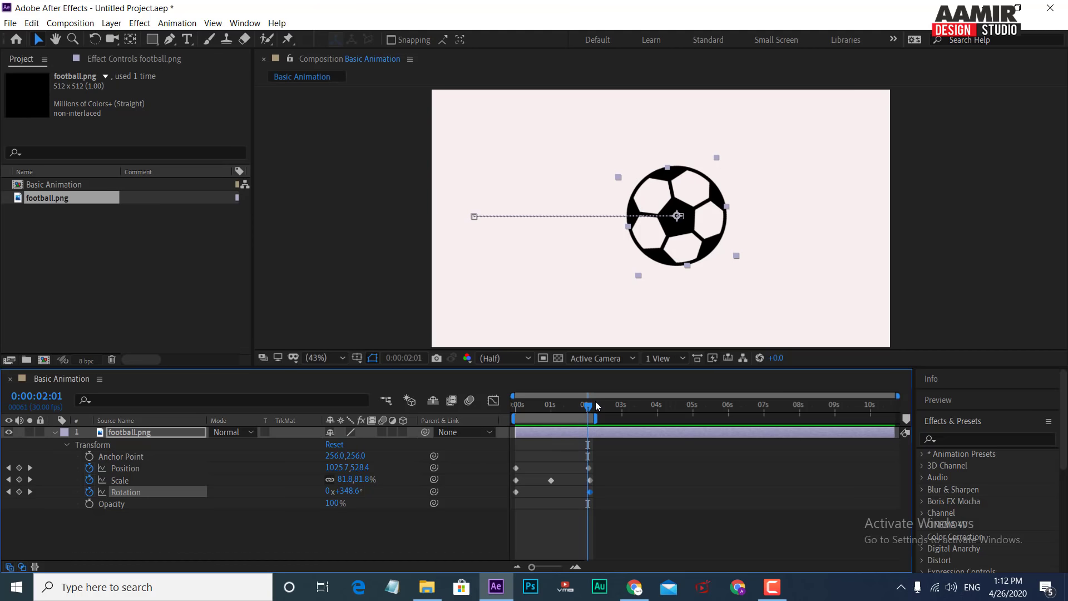
pyautogui.moveTo(589, 406); pyautogui.dragTo(509, 417)
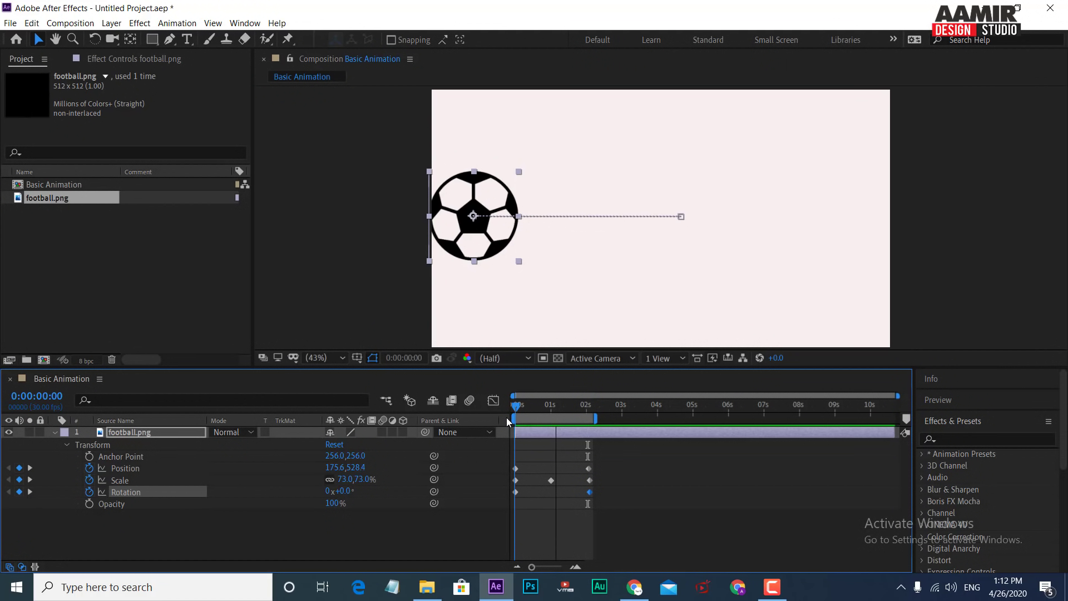
pyautogui.moveTo(507, 417)
pyautogui.mouseDown()
pyautogui.moveTo(590, 413)
pyautogui.moveTo(516, 419)
pyautogui.mouseUp()
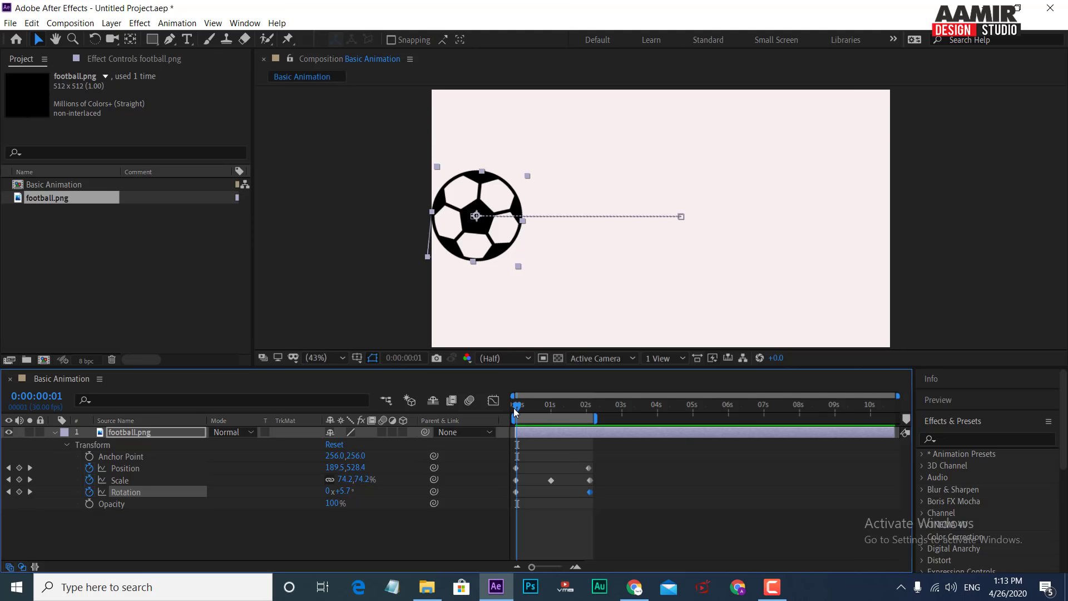
pyautogui.moveTo(514, 410)
pyautogui.mouseDown()
pyautogui.moveTo(580, 407)
pyautogui.moveTo(478, 429)
pyautogui.mouseUp()
pyautogui.press('space')
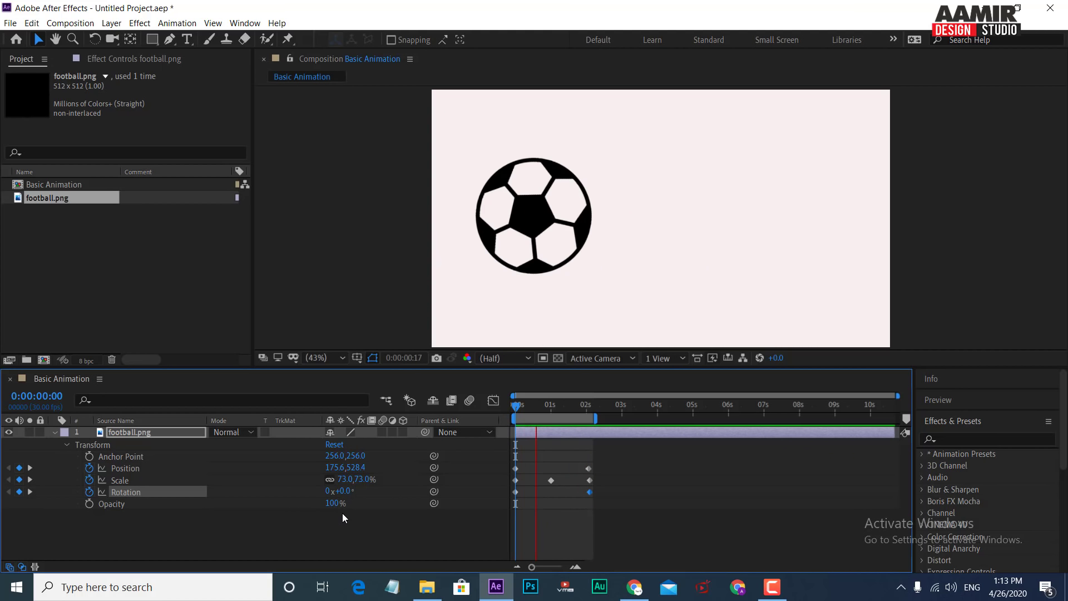
pyautogui.press('space')
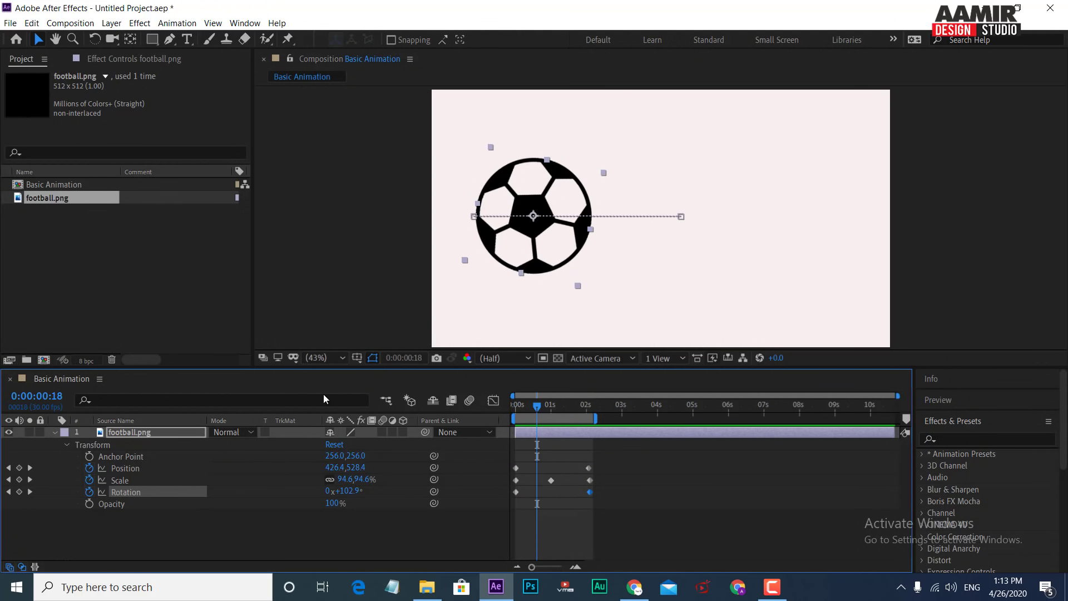
# Clear all Position, Scale and Rotation keyframes from the football
pyautogui.click(89, 468)
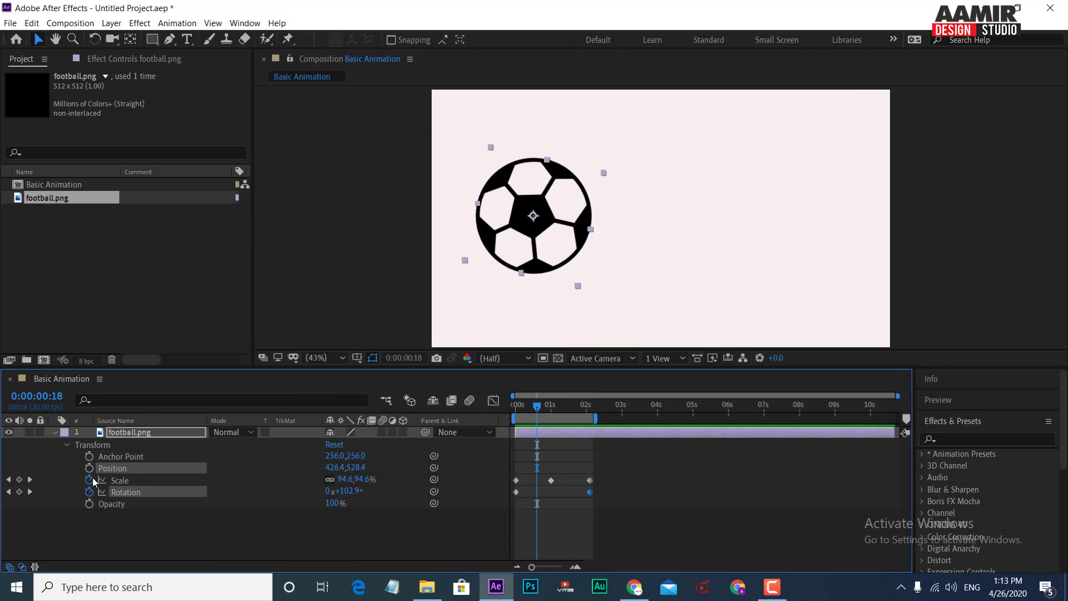
pyautogui.click(89, 479)
pyautogui.click(89, 492)
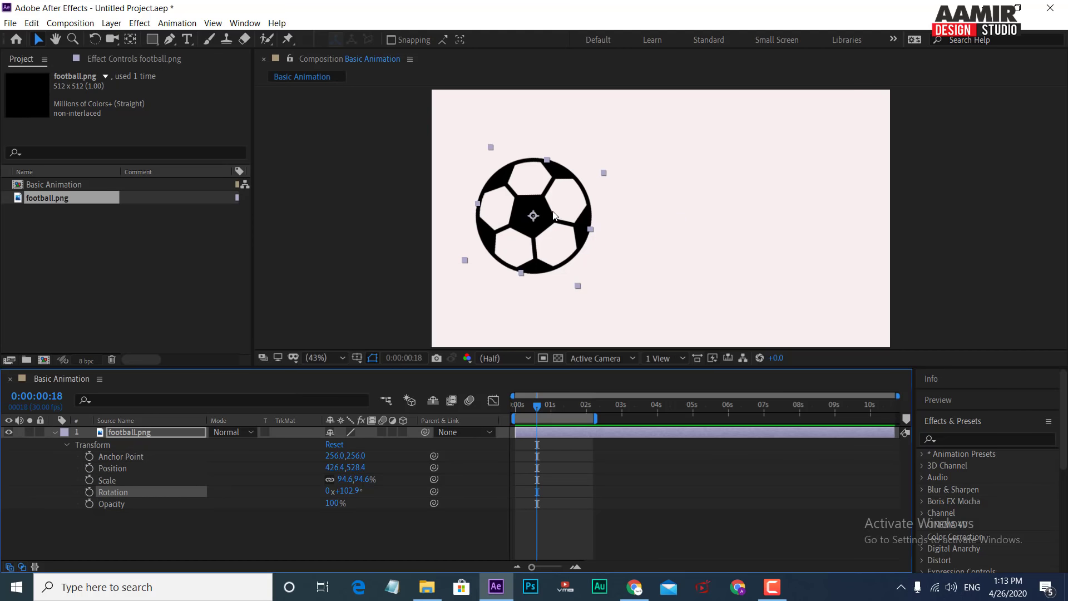
# Center the ball at 887.3, 498.1 and add a 94.6% Scale keyframe at 0 s
pyautogui.moveTo(553, 211); pyautogui.dragTo(662, 204)
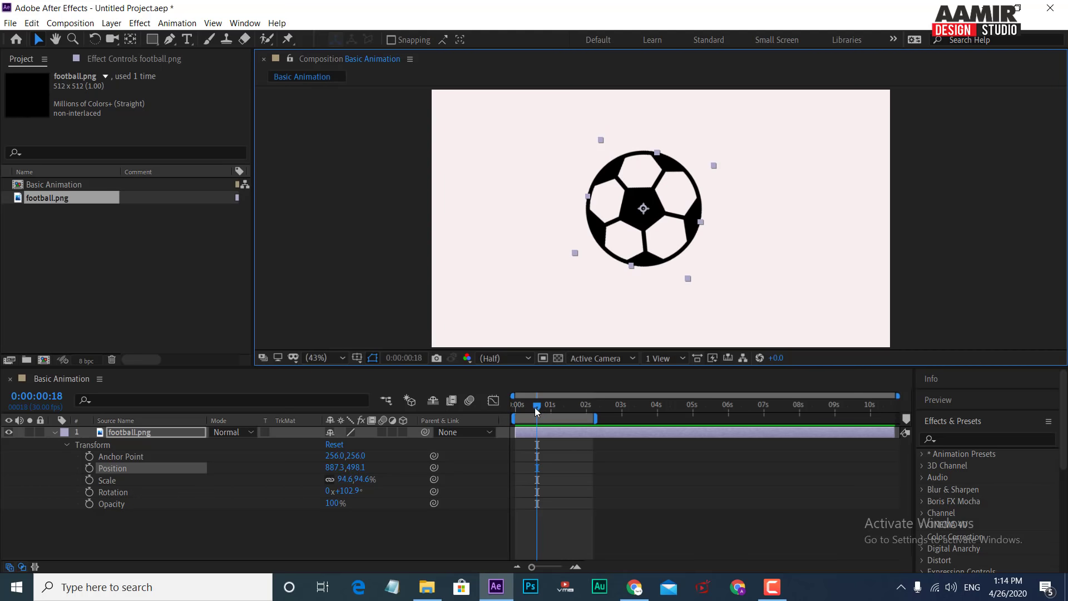
pyautogui.moveTo(537, 407); pyautogui.dragTo(522, 406)
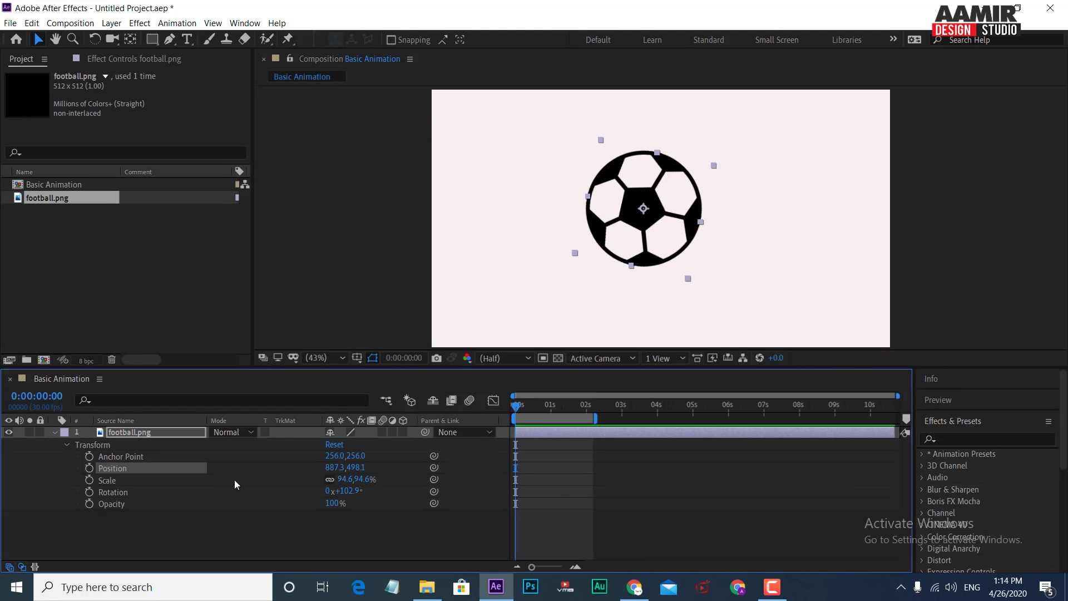
pyautogui.click(89, 480)
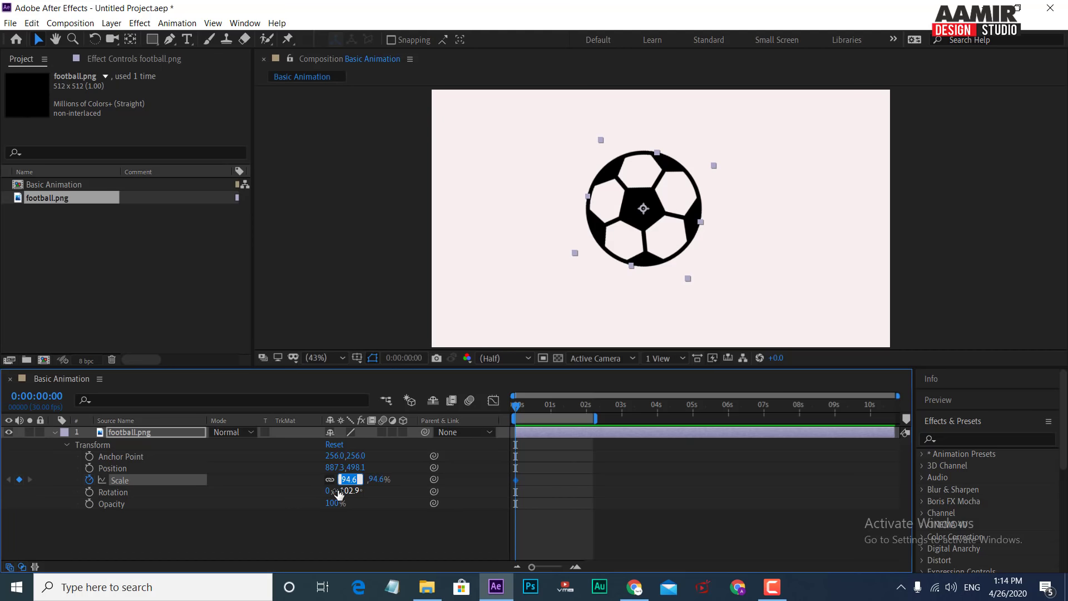
pyautogui.click(350, 480)
pyautogui.write('0')
# Keyframe the football's Scale from 0% at 0 s to 100% at 0:00:01:14
pyautogui.press('Return')
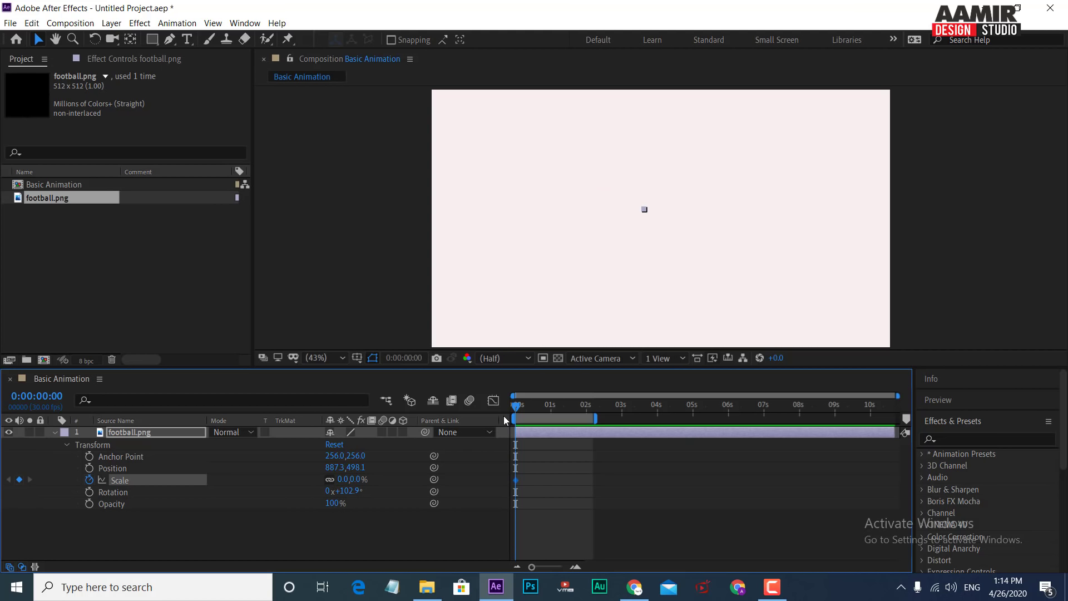
pyautogui.moveTo(554, 406); pyautogui.dragTo(570, 407)
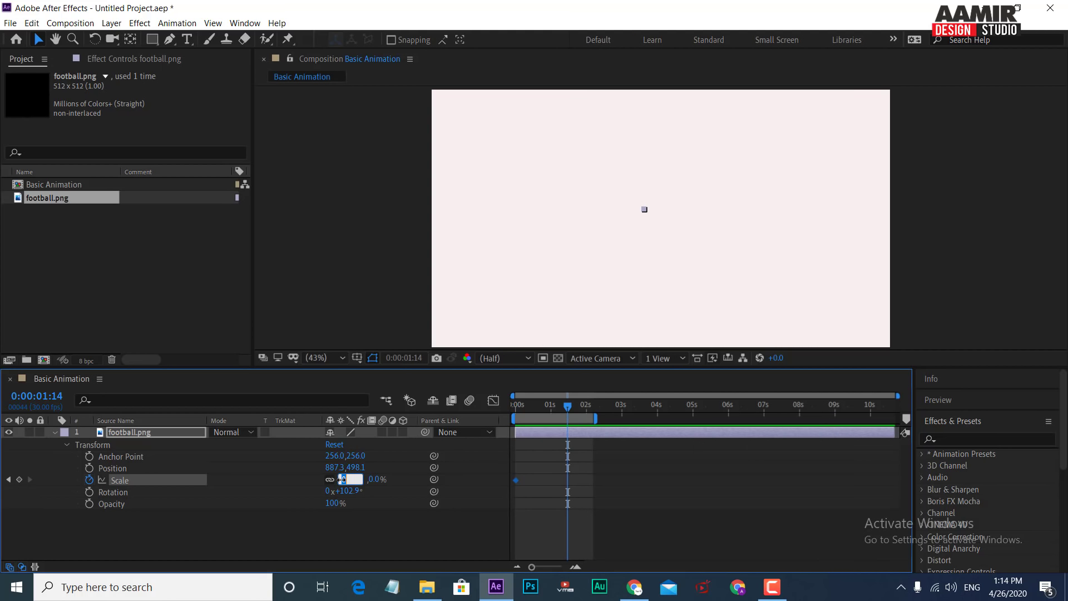
pyautogui.write('100')
pyautogui.press('Return')
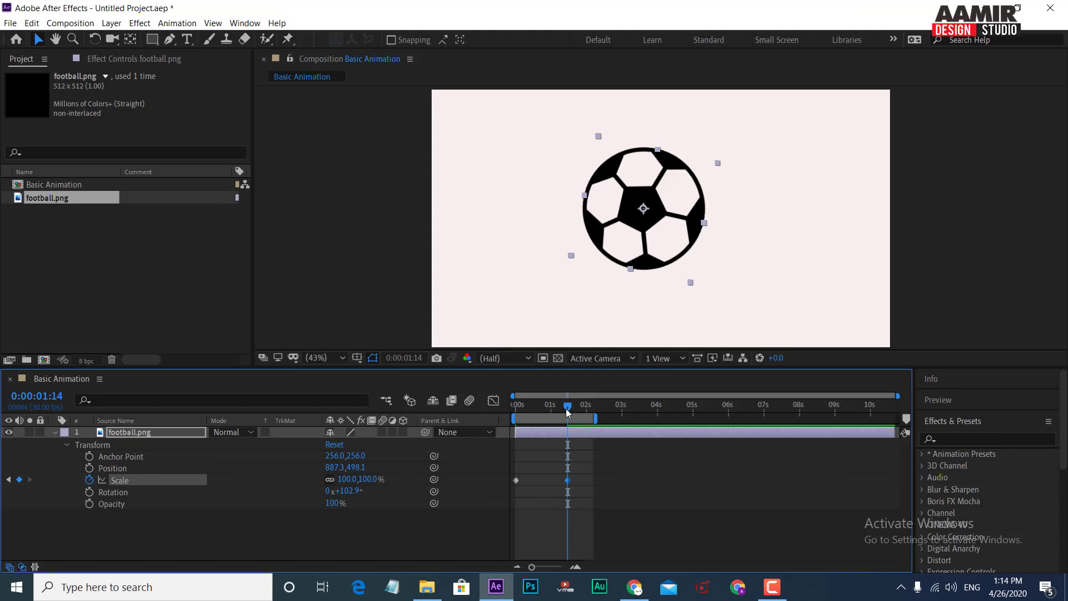
# Add a starting Rotation keyframe at 0 s, then return to 0:00:01:14
pyautogui.moveTo(566, 408); pyautogui.dragTo(496, 414)
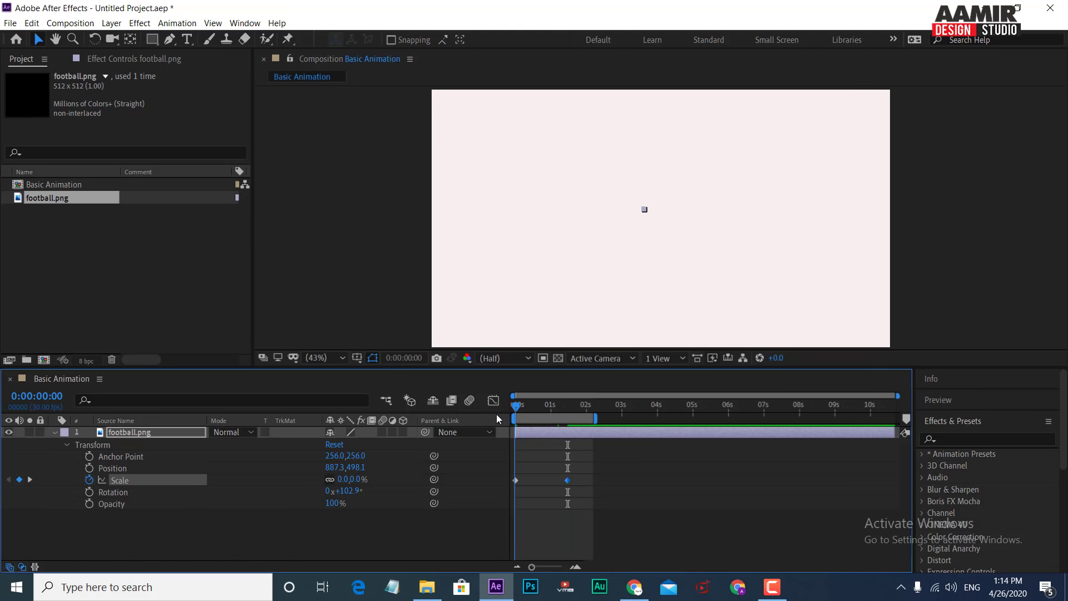
pyautogui.click(89, 492)
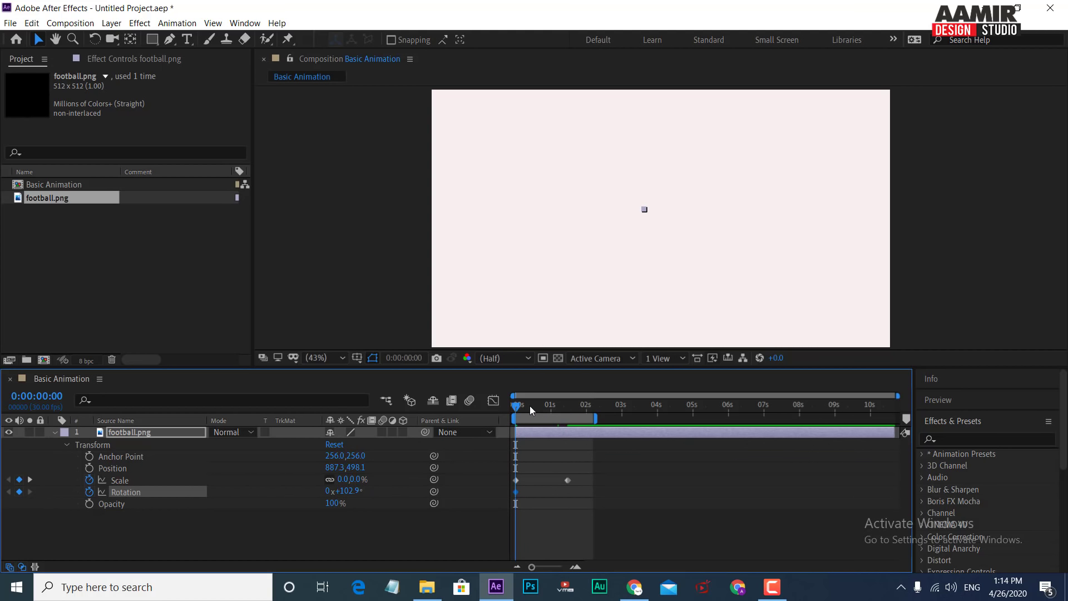
pyautogui.moveTo(531, 407); pyautogui.dragTo(566, 406)
pyautogui.write('1')
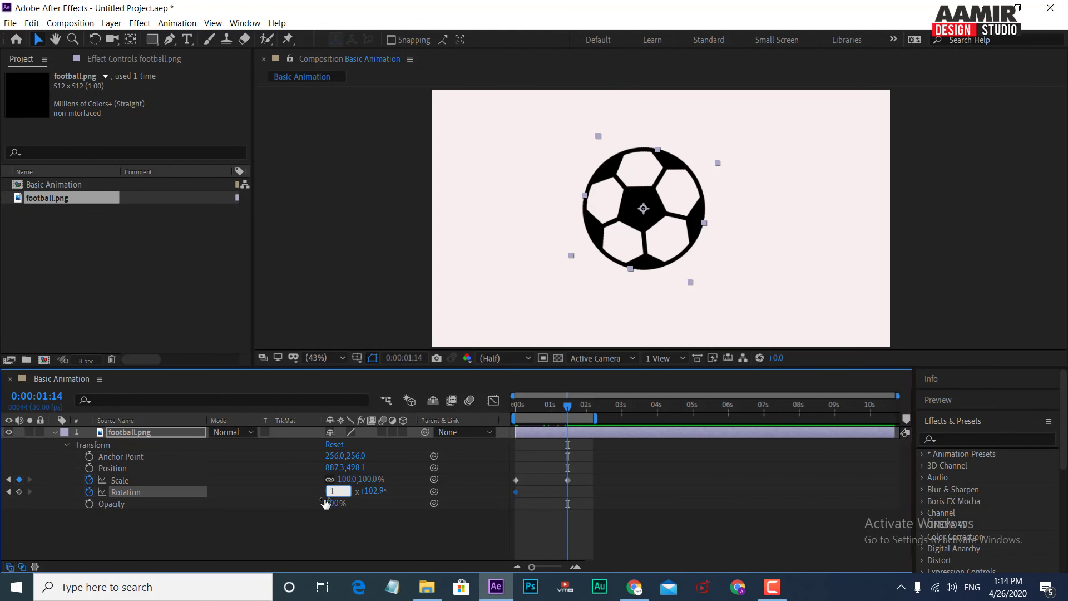
# Set Rotation to one extra revolution (1x+102.9°) at 1:14 and preview the spin from the start
pyautogui.press('Return')
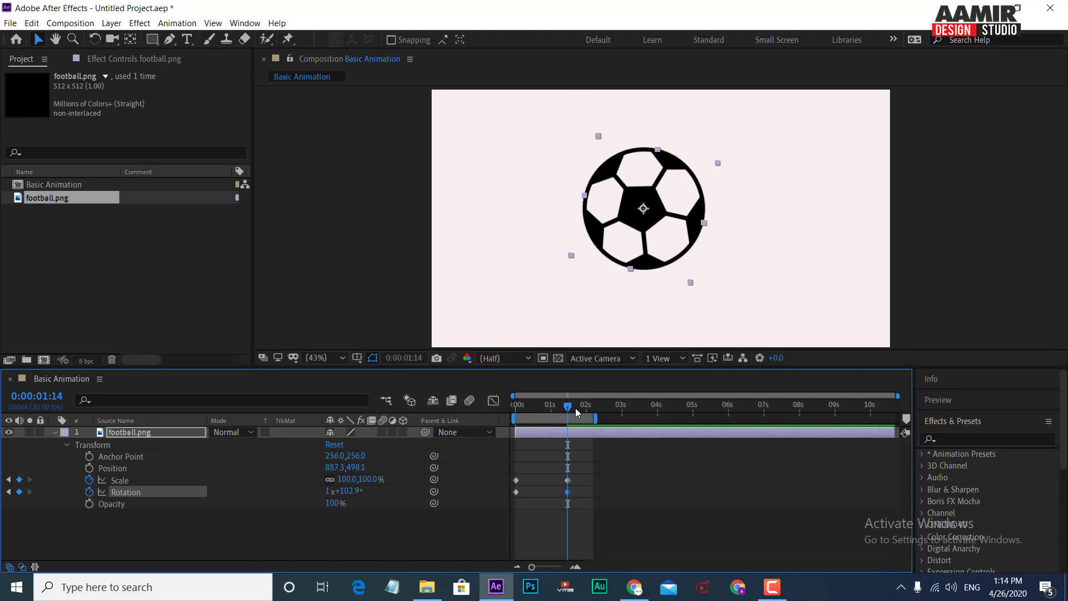
pyautogui.moveTo(568, 407); pyautogui.dragTo(510, 412)
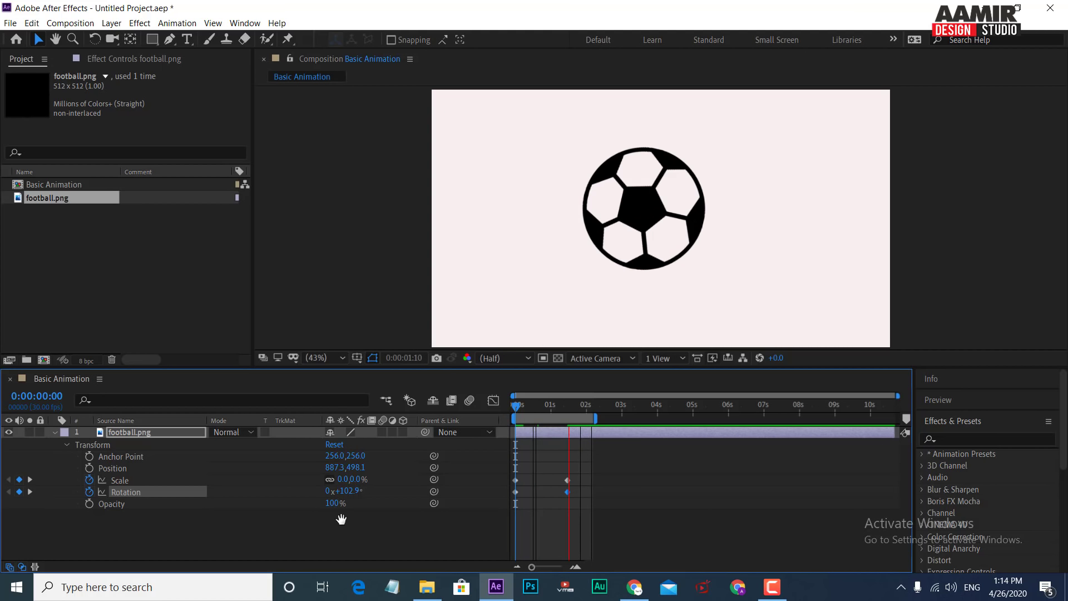
pyautogui.press('space')
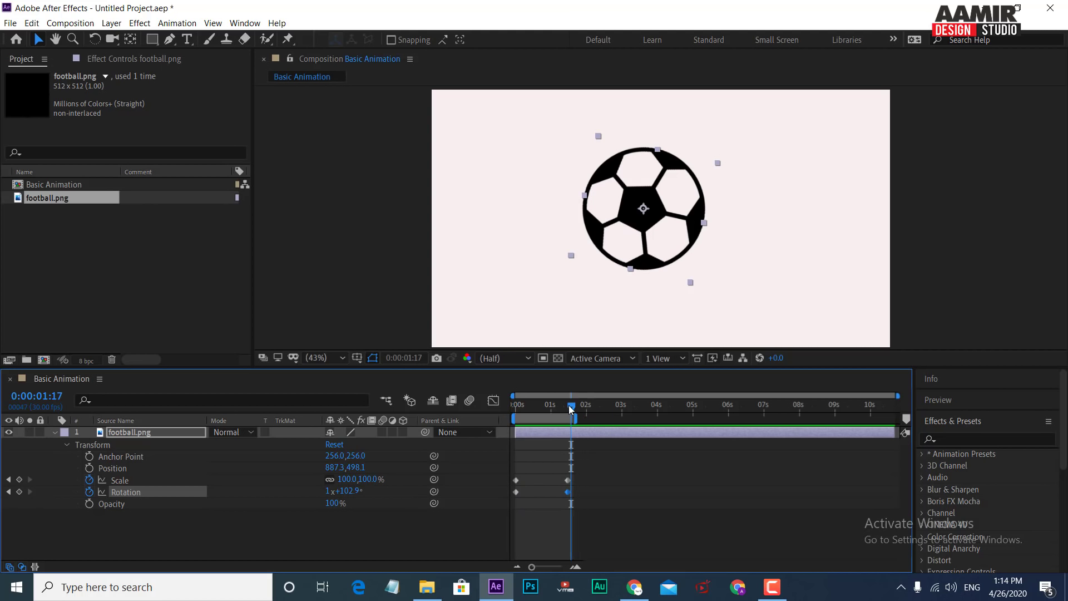
pyautogui.moveTo(535, 406); pyautogui.dragTo(493, 406)
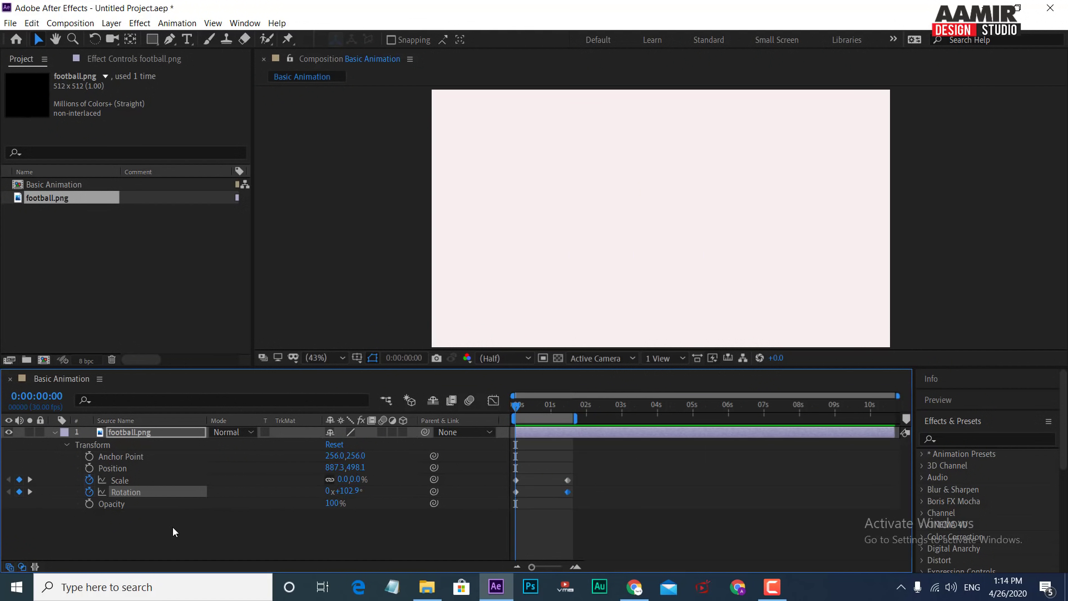